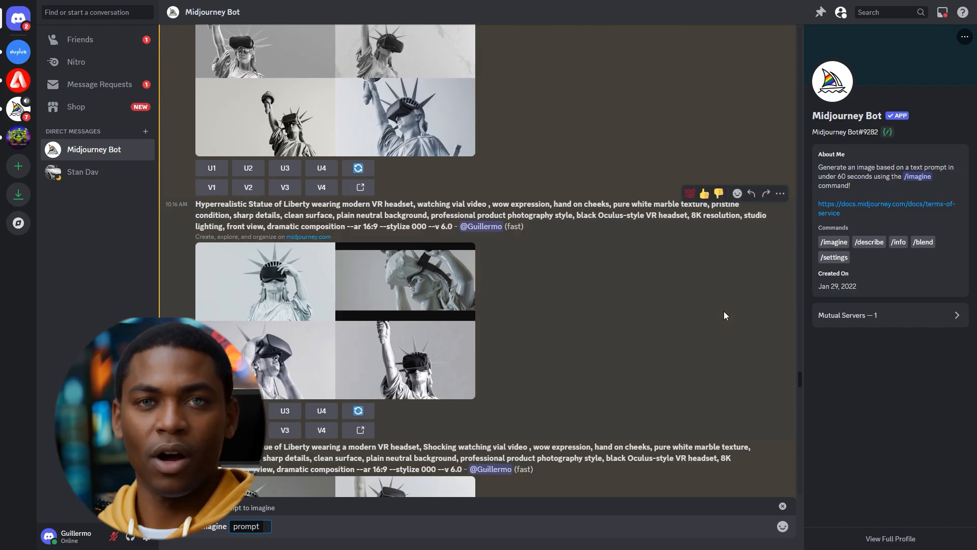
- Review the earlier Statue of Liberty VR headset generations in the Midjourney Bot chat, viewing one image enlarged
scroll(612, 295, down, 10)
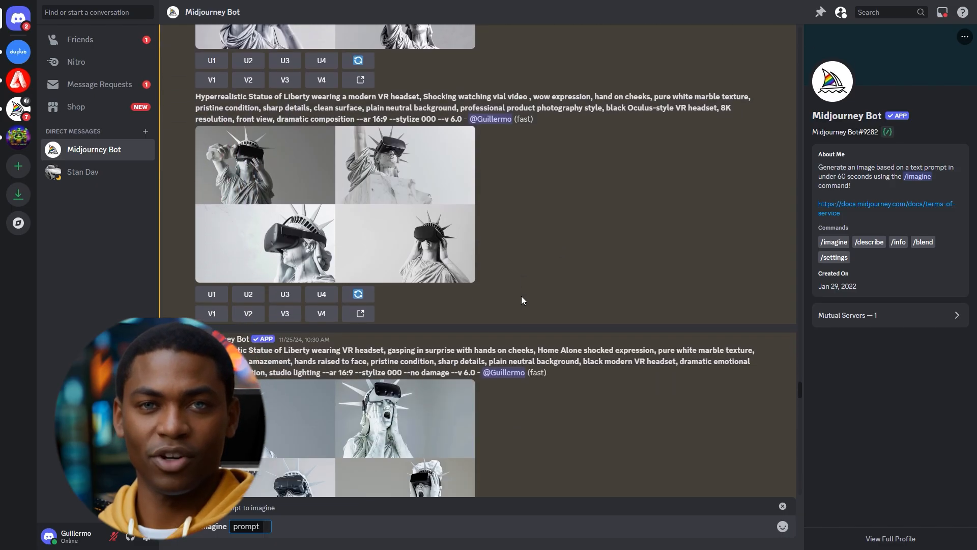
scroll(479, 280, down, 5)
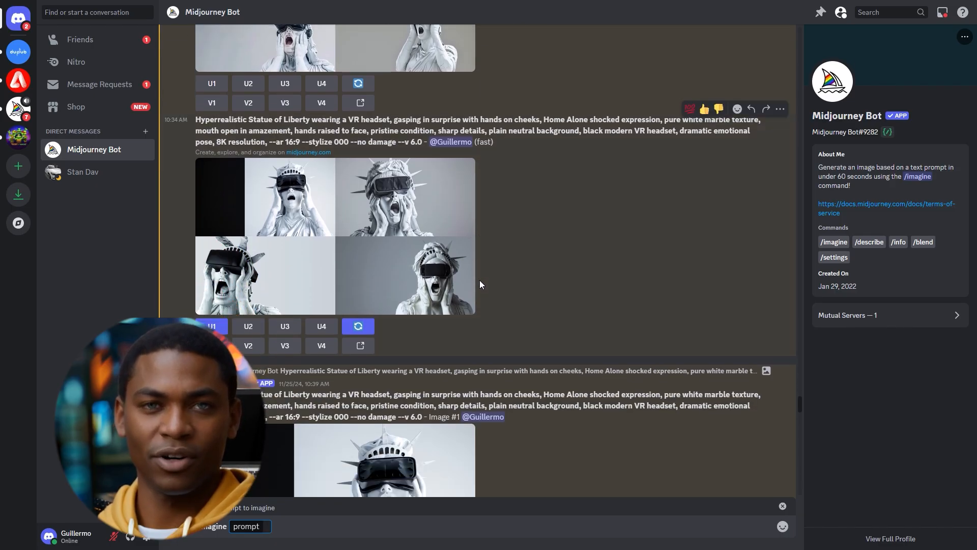
click(432, 278)
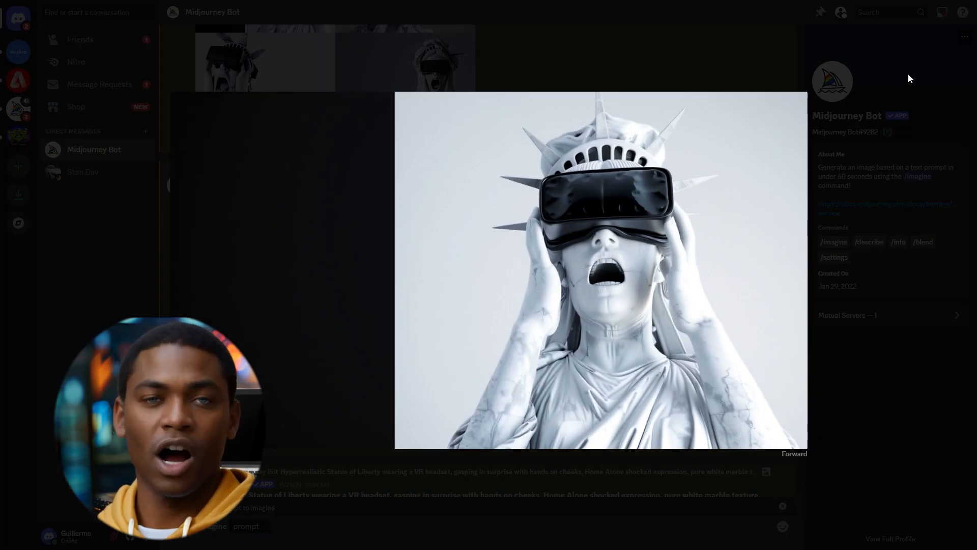
click(833, 123)
scroll(533, 321, down, 5)
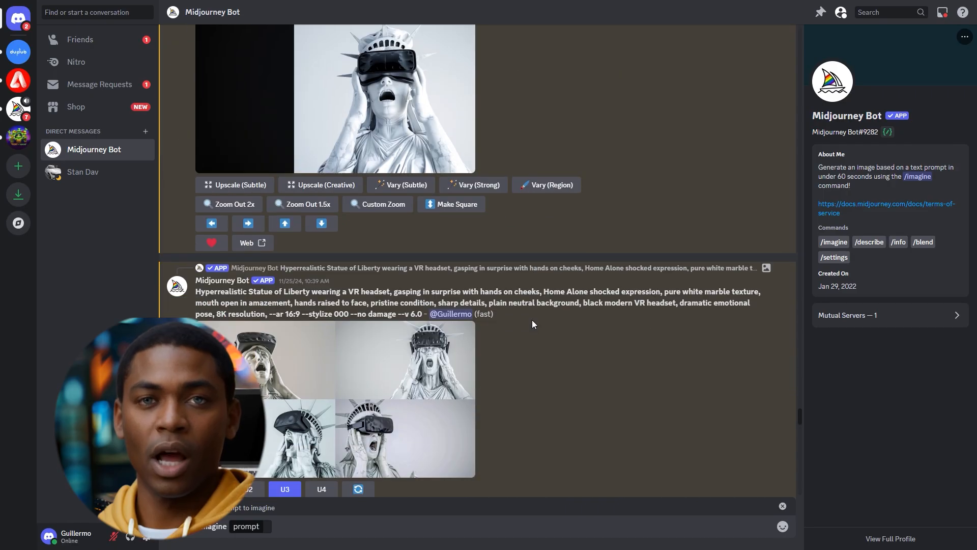
scroll(525, 317, down, 6)
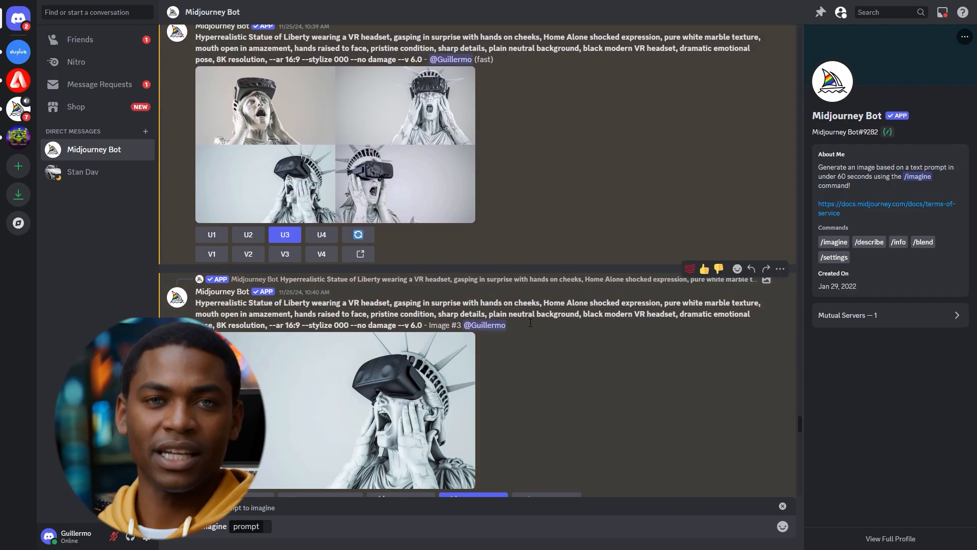
scroll(516, 298, down, 8)
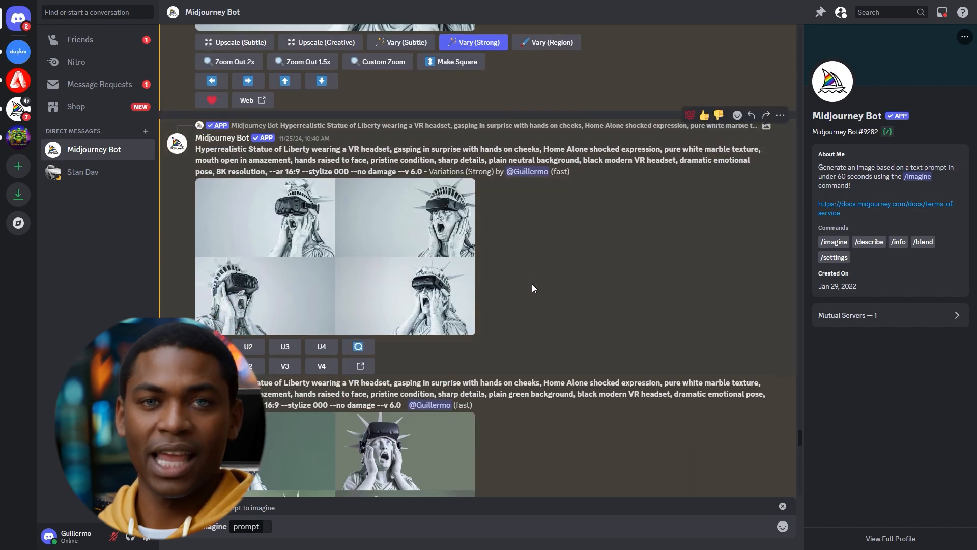
scroll(533, 283, down, 1)
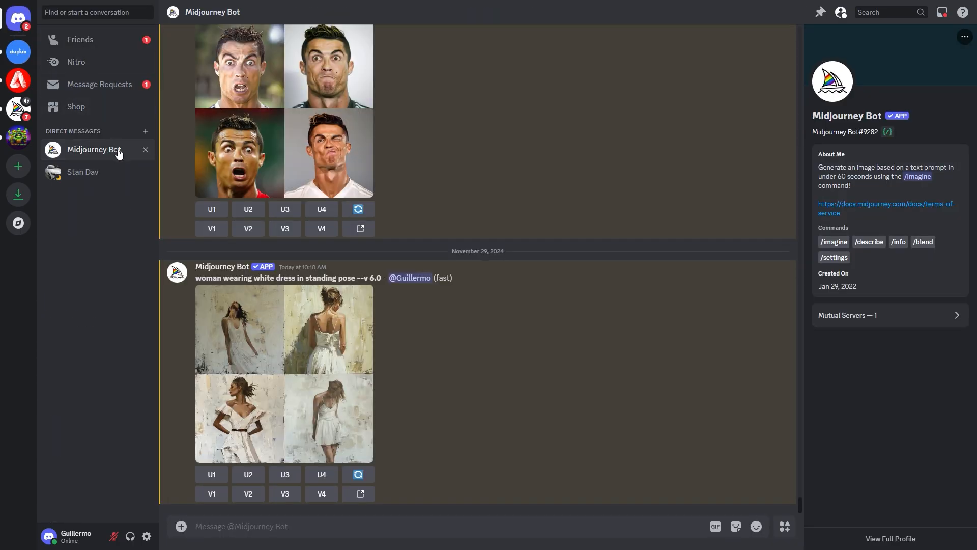
- Upload the photo of the woman in the white dress to the Midjourney Bot chat and send it
click(118, 152)
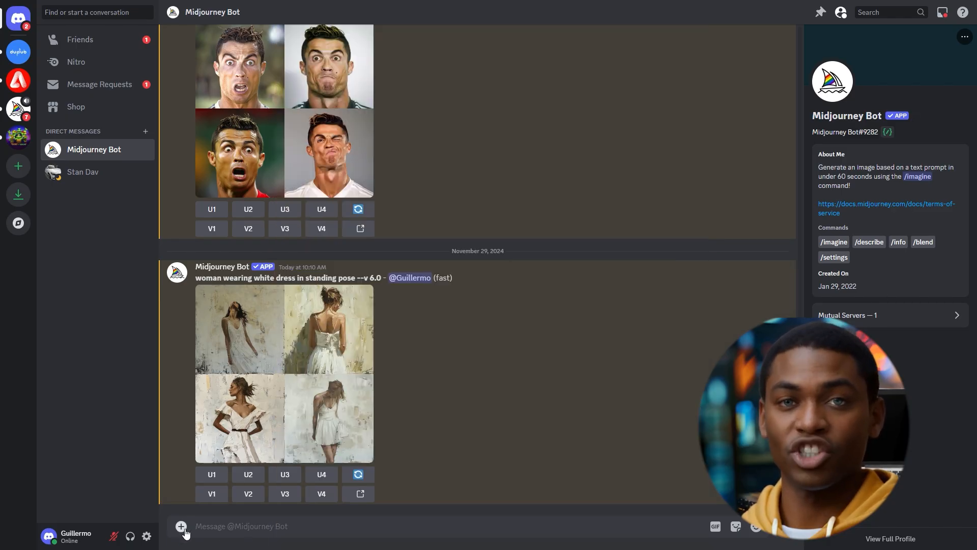
click(182, 527)
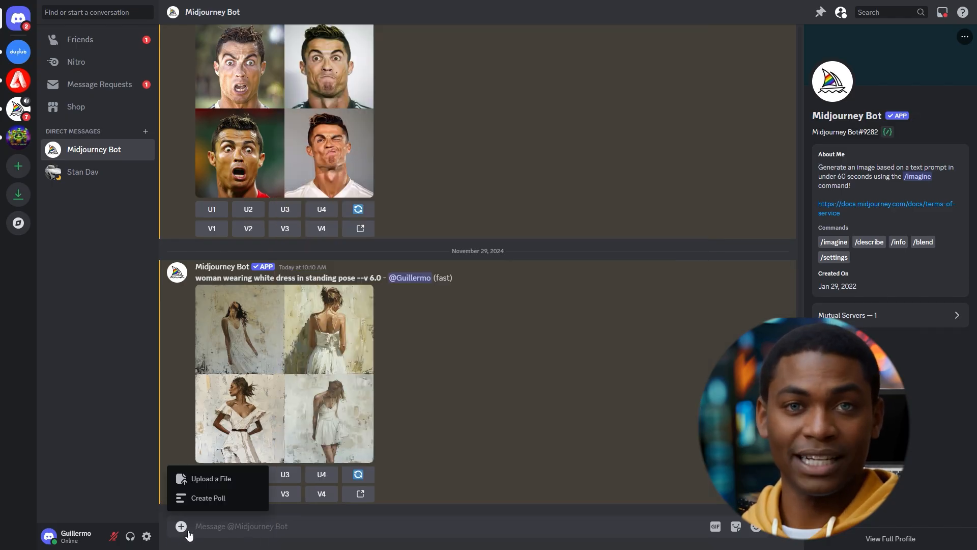
click(238, 489)
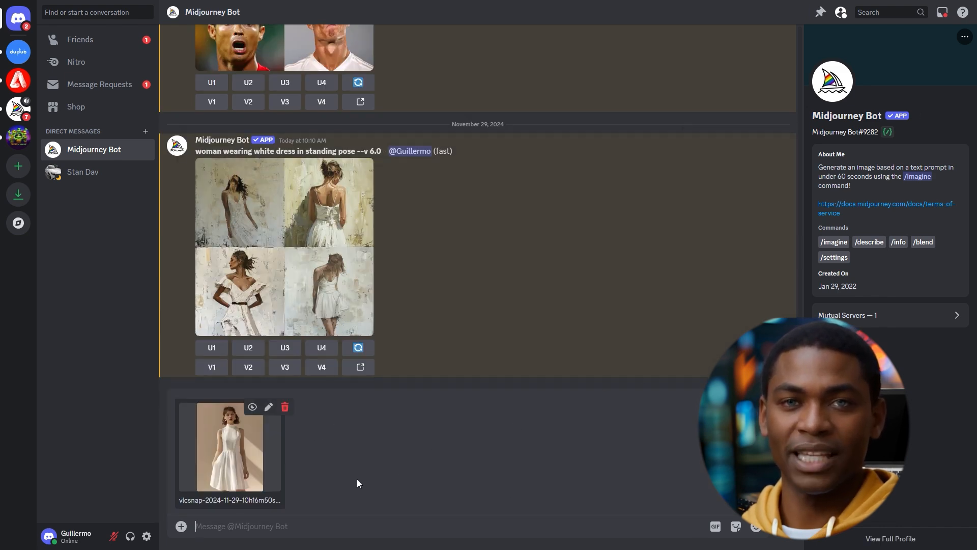
key(Return)
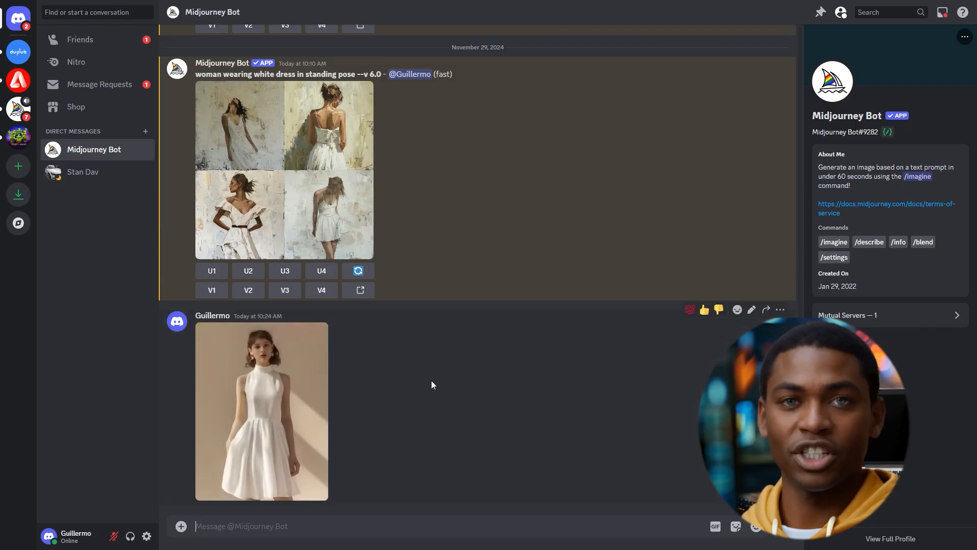
- Enlarge the uploaded photo of the woman in the white dress and open it in the browser
click(304, 381)
click(392, 454)
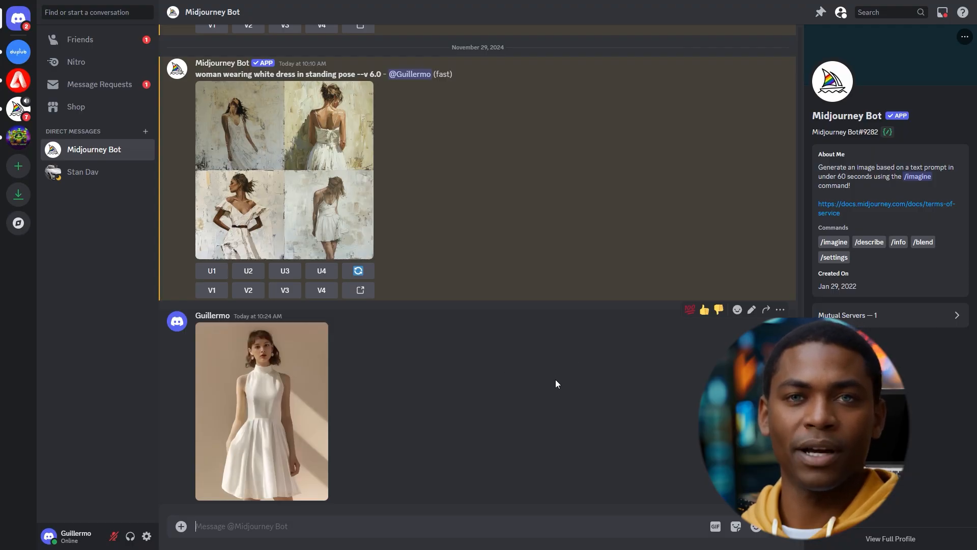
click(266, 419)
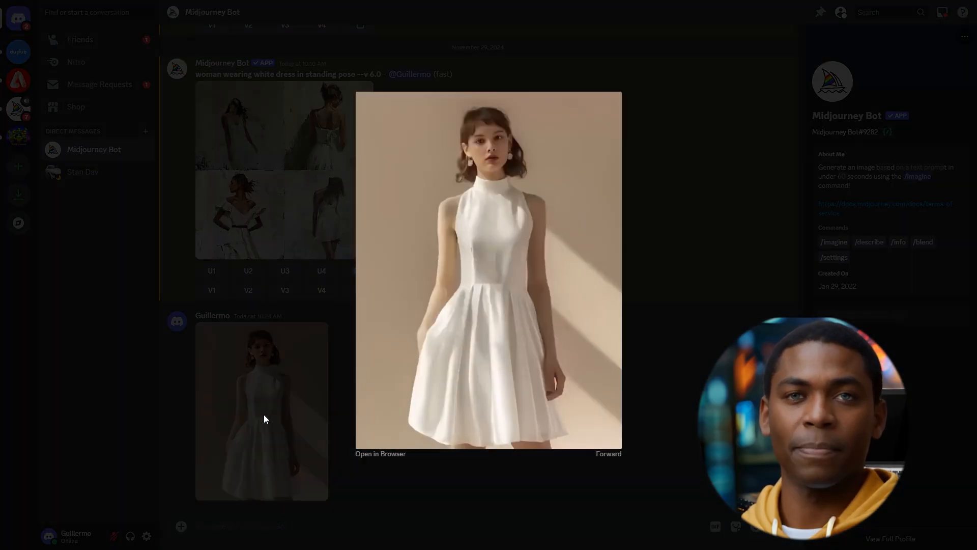
click(371, 454)
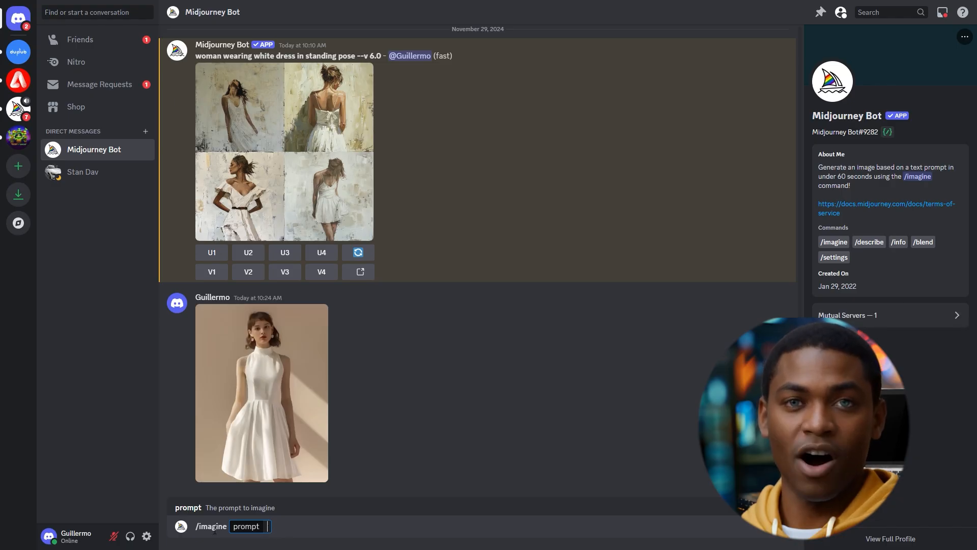
- Write an /imagine prompt: cinematic still of a woman wearing a high-necked white dress, white earings, brown hair, modern romantic comedy, light leaks shot on film
drag(197, 530, 240, 538)
click(273, 529)
text(a cinematic still of a  woman wearing a high-necked white dress with white earings and brown hair in a modern romantic comedy, light leaks shot on film)
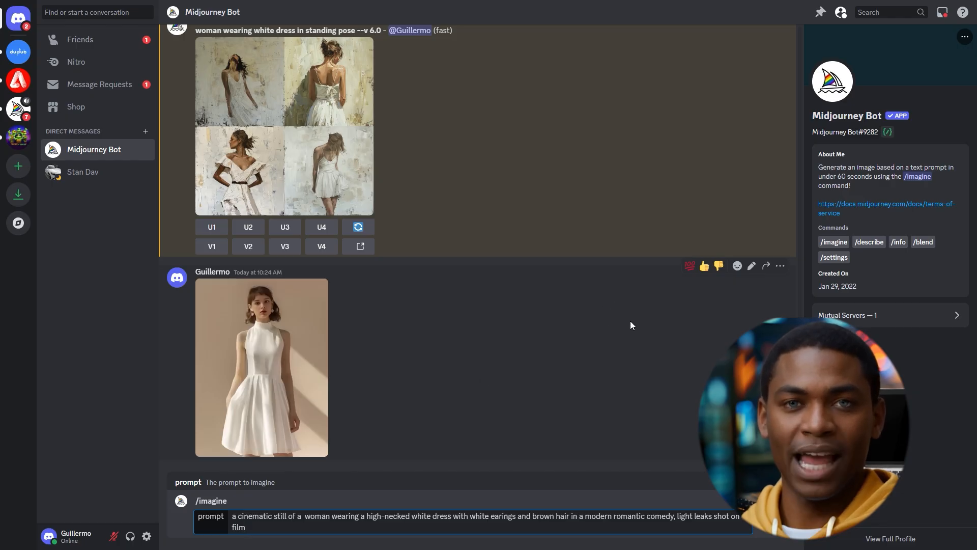
- Submit the prompt with the uploaded photo's link as --cref and --cw 100, and inspect the generated grid enlarged
key(ctrl+v)
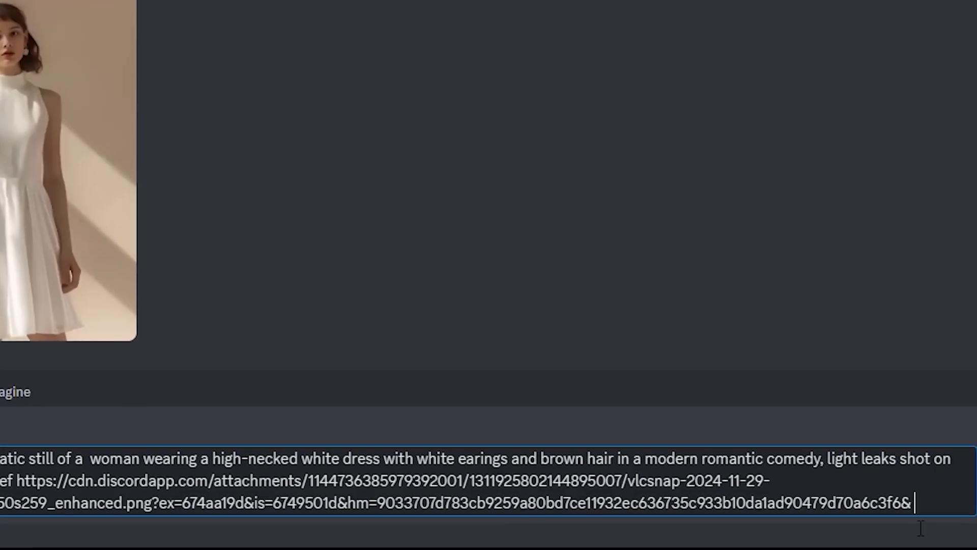
text(--)
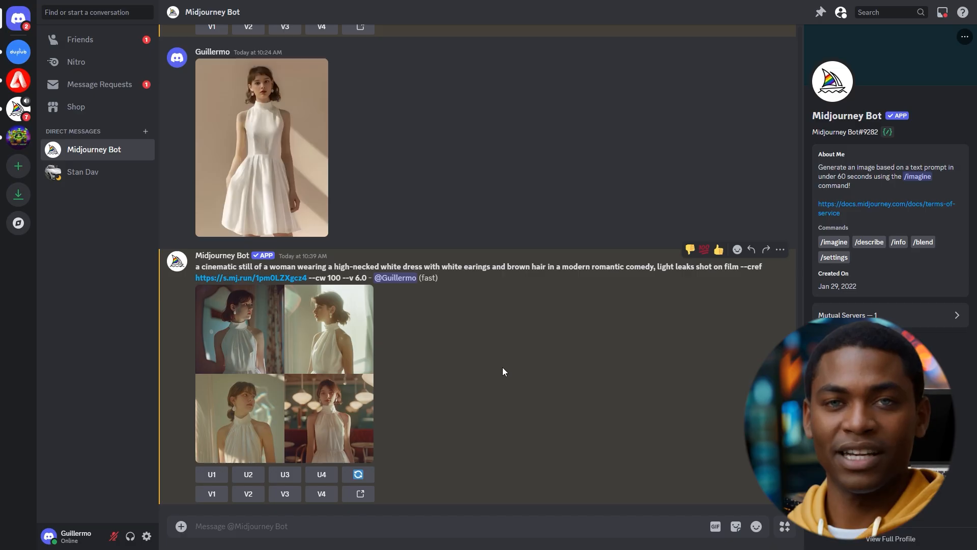
click(310, 340)
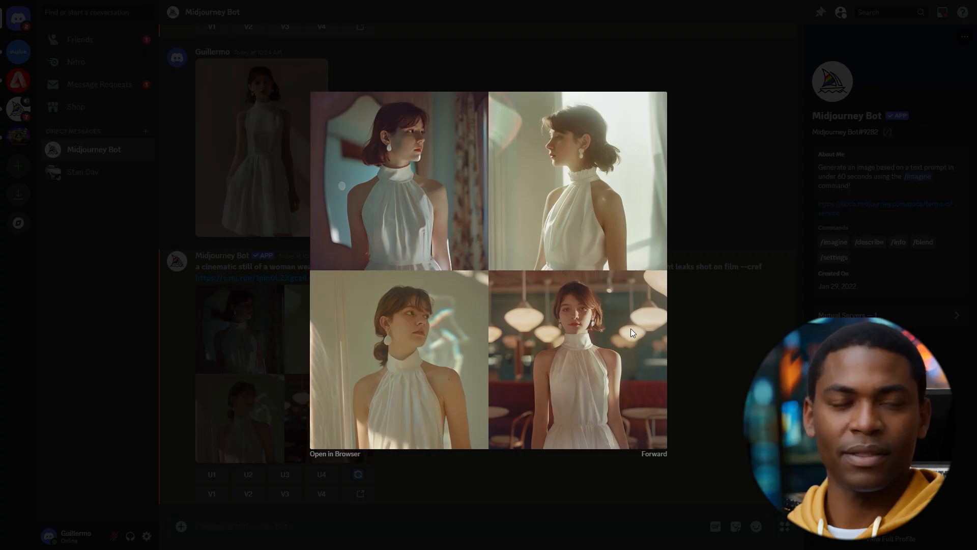
click(755, 354)
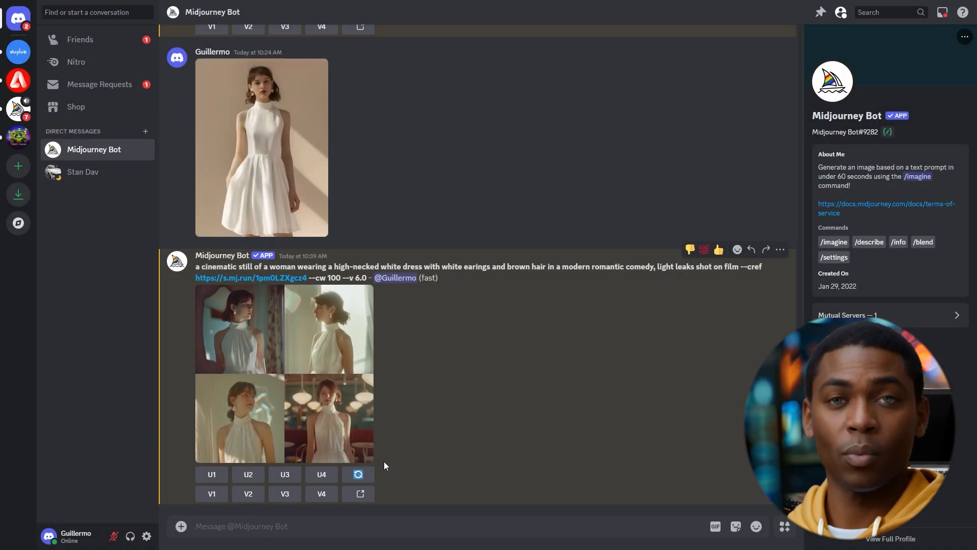
- Start a new /imagine command and reuse the previous prompt text, including its --cref link and --cw 100
text(/imagine)
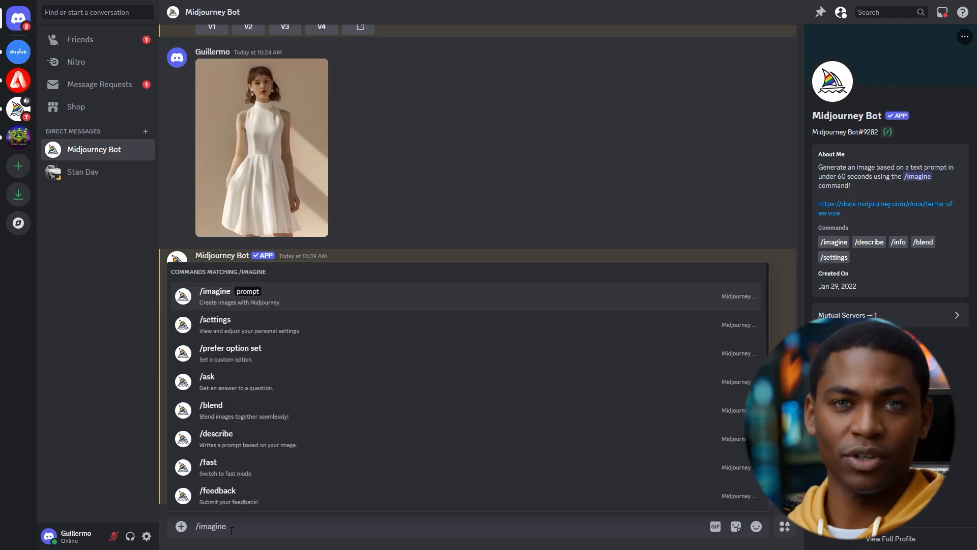
key(Tab)
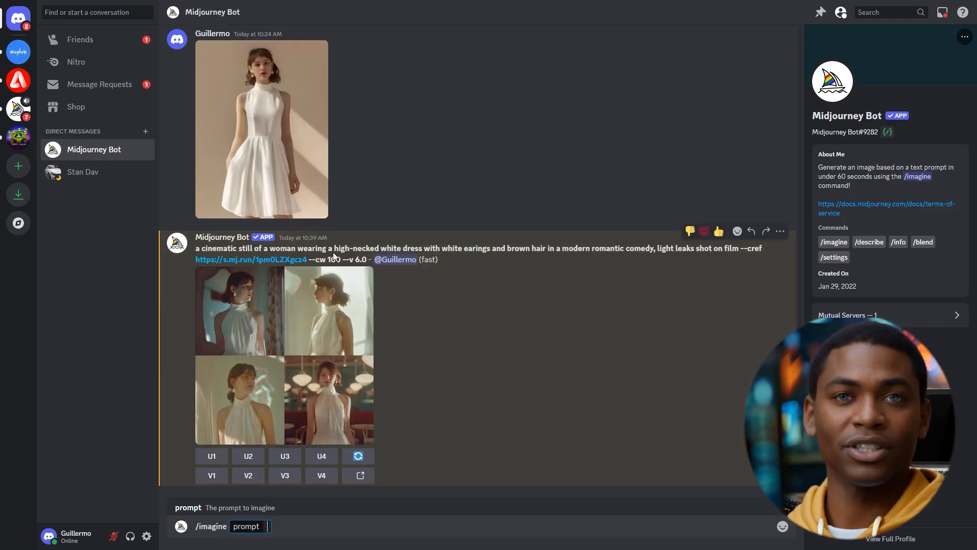
drag(346, 263, 196, 248)
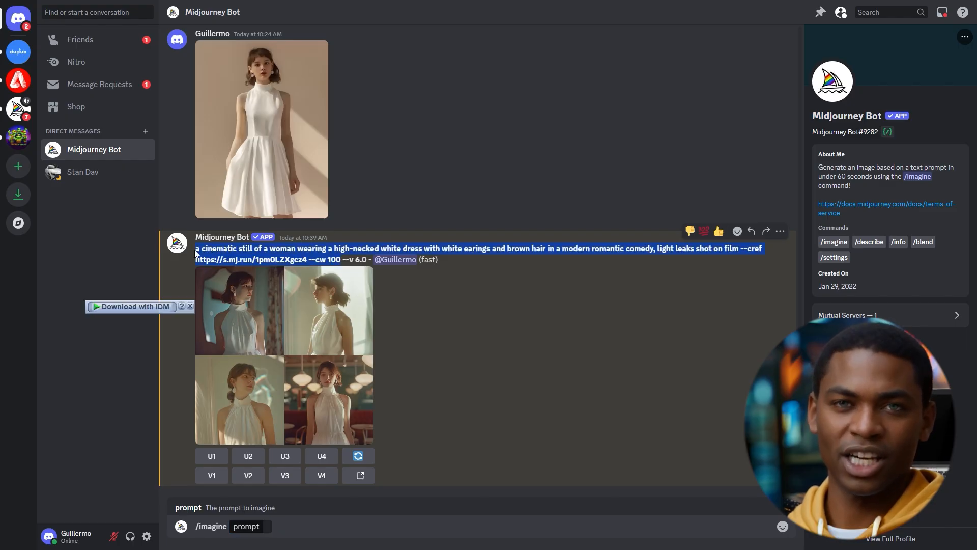
key(ctrl+c)
click(277, 530)
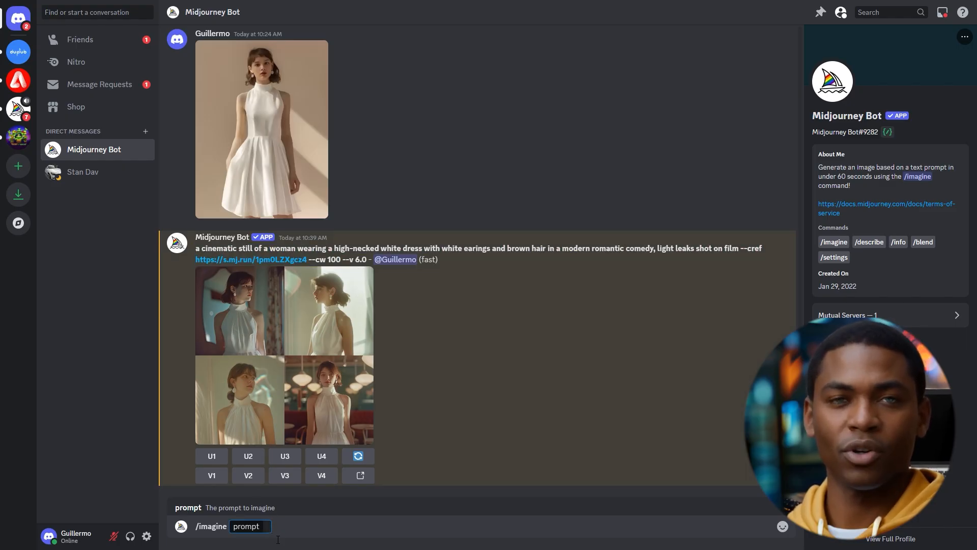
key(ctrl+v)
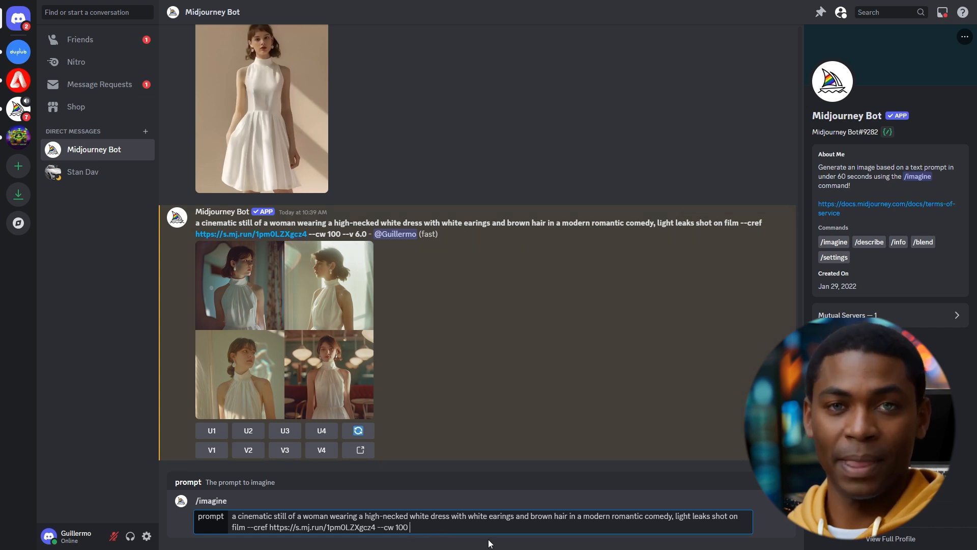
- Add --r 4 to the prompt, submit it and approve running the four repeated jobs
text(-- r)
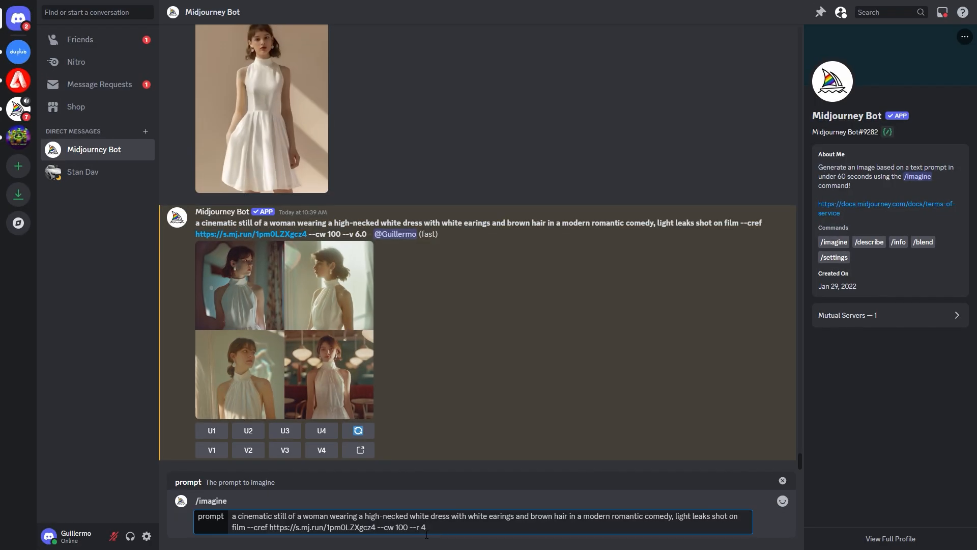
text( 4)
key(Return)
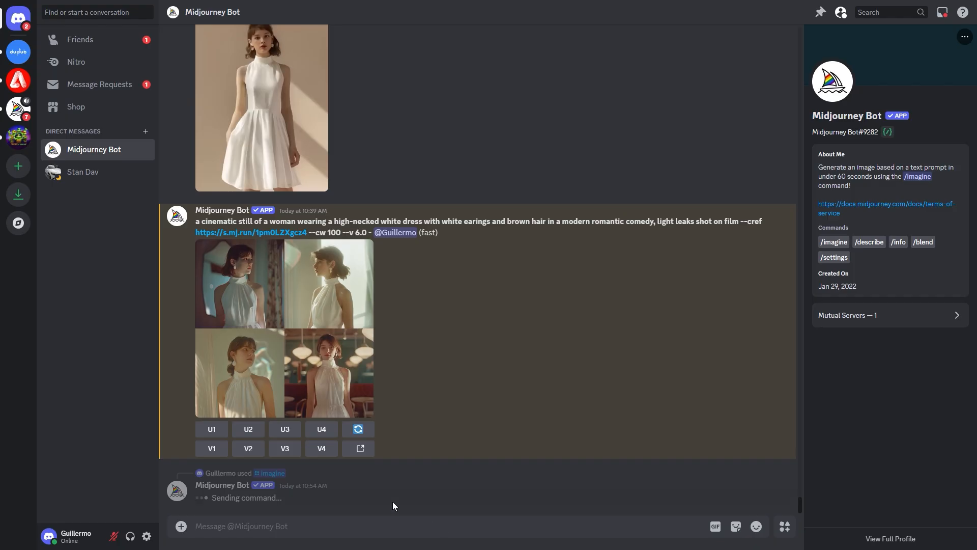
click(211, 482)
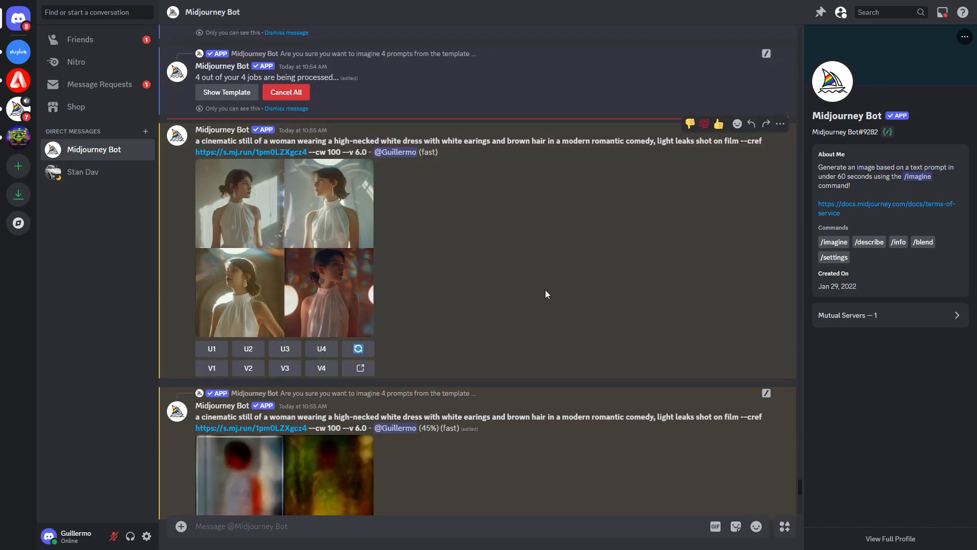
- Examine the four repeated image grids for character consistency, enlarging the first and last ones
scroll(679, 255, down, 11)
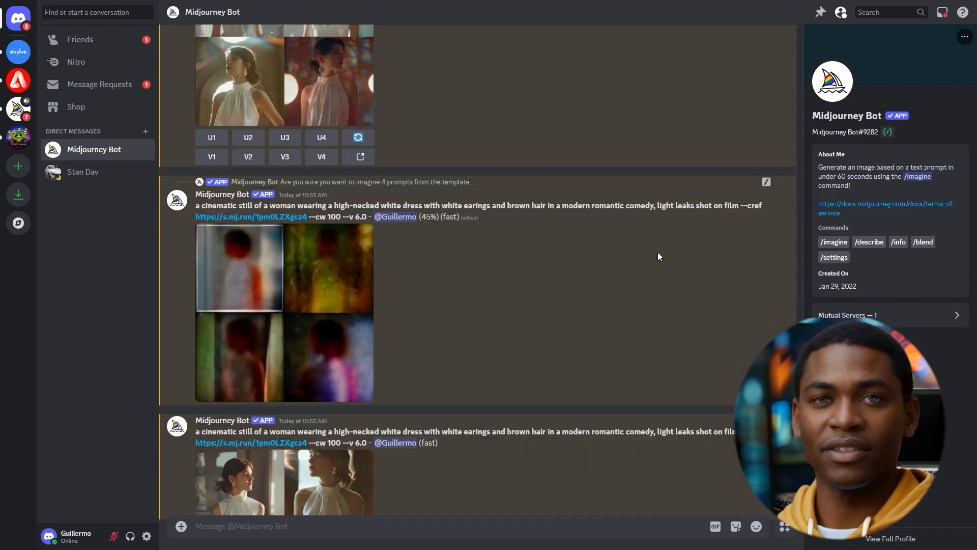
scroll(639, 257, down, 1)
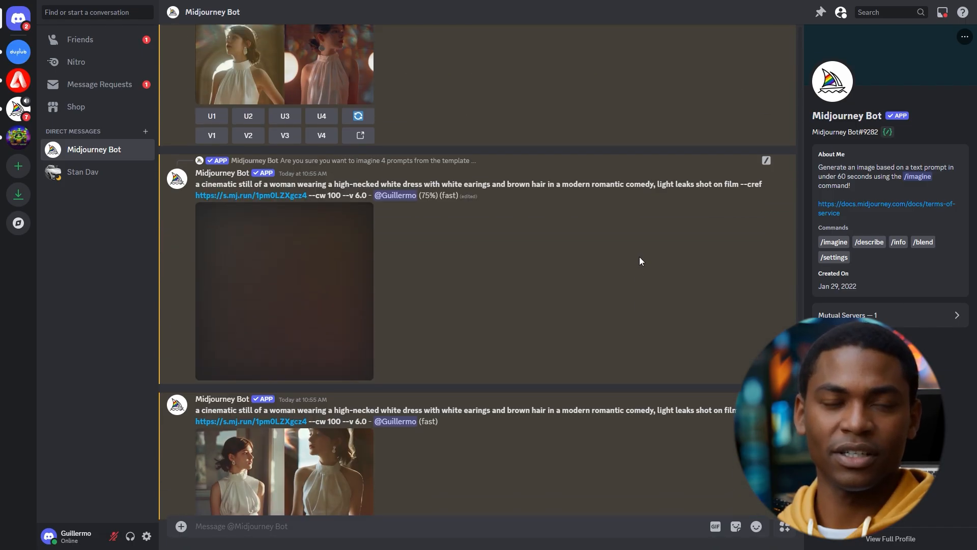
scroll(663, 285, up, 4)
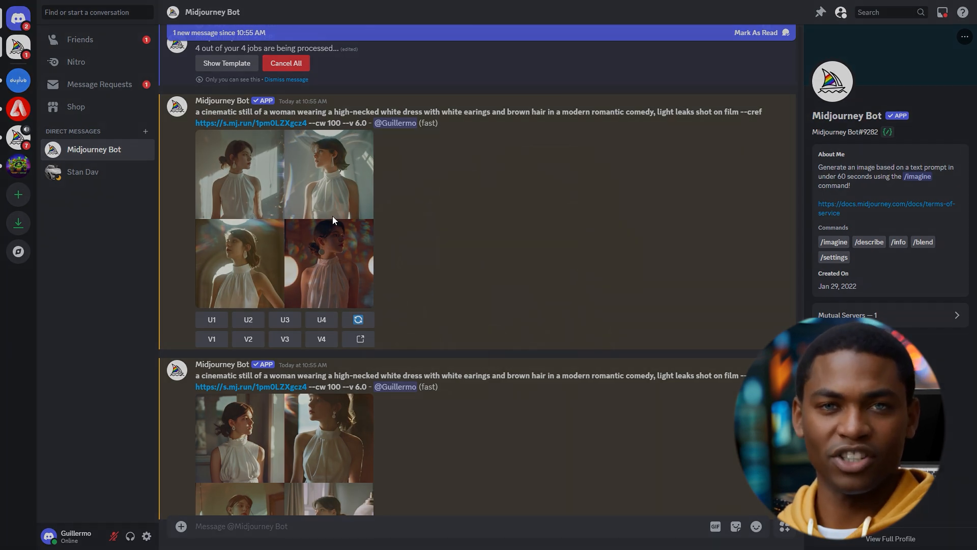
click(331, 216)
click(712, 255)
scroll(442, 350, down, 5)
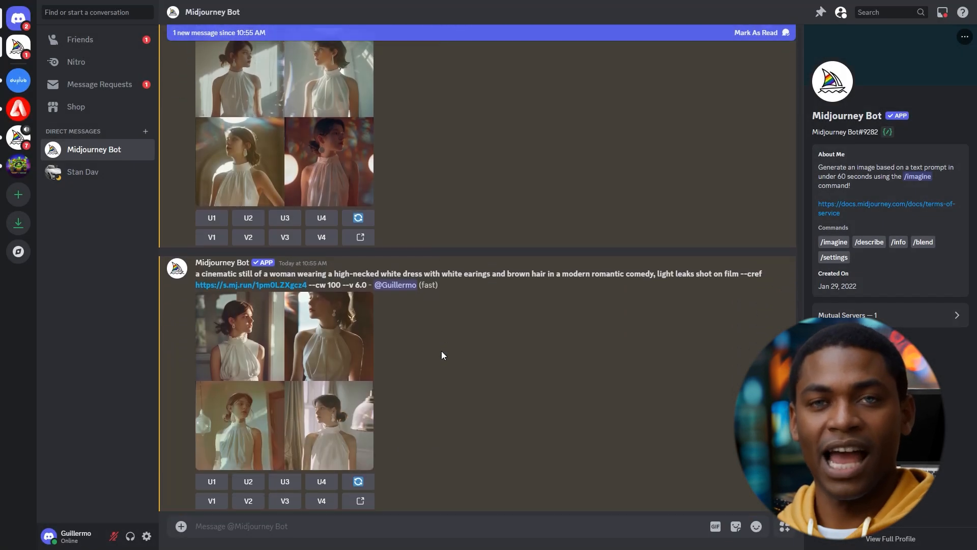
scroll(441, 350, down, 7)
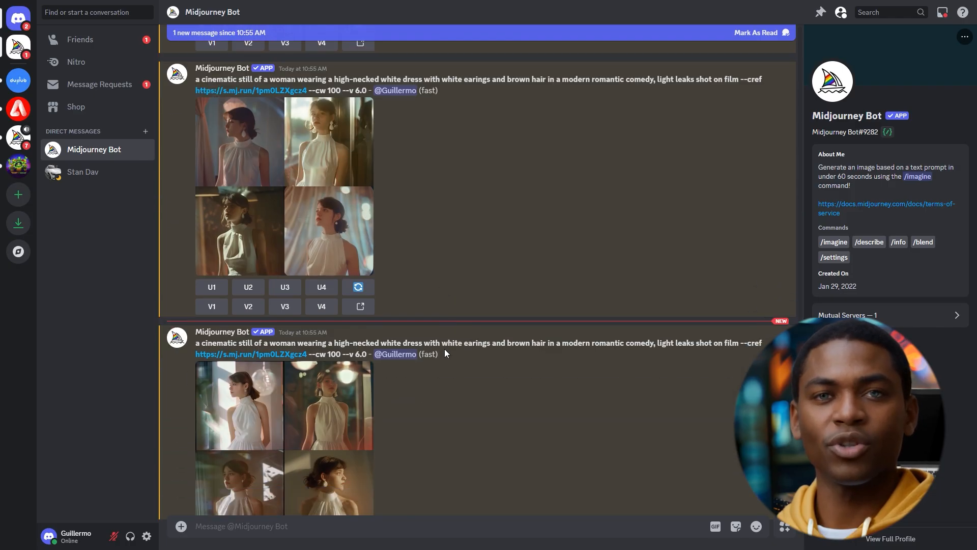
click(353, 373)
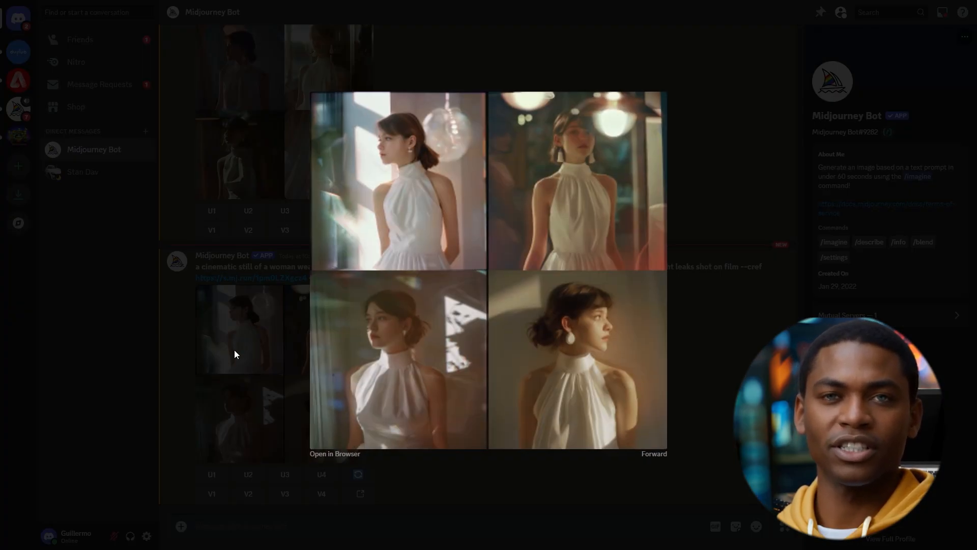
click(228, 340)
scroll(378, 356, down, 10)
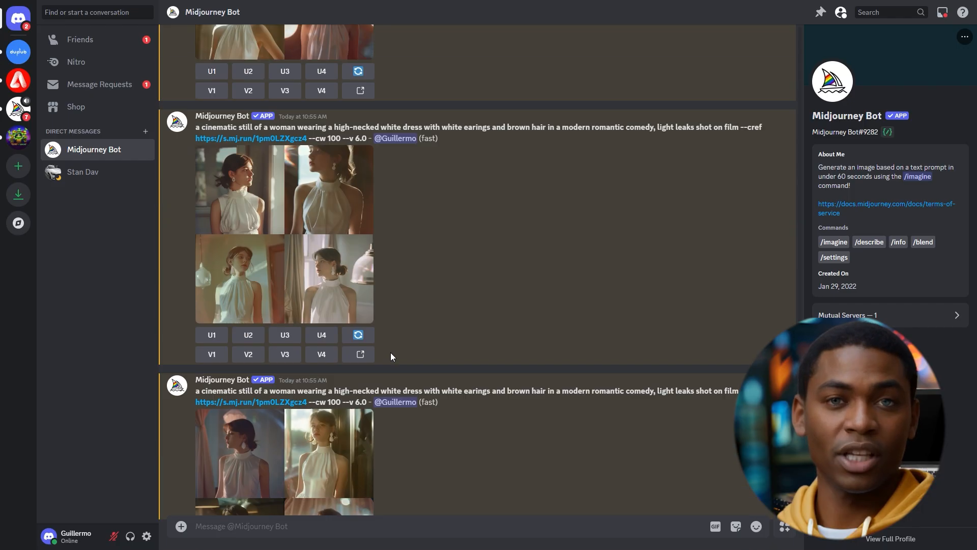
scroll(484, 382, up, 2)
scroll(500, 411, down, 10)
scroll(591, 387, down, 3)
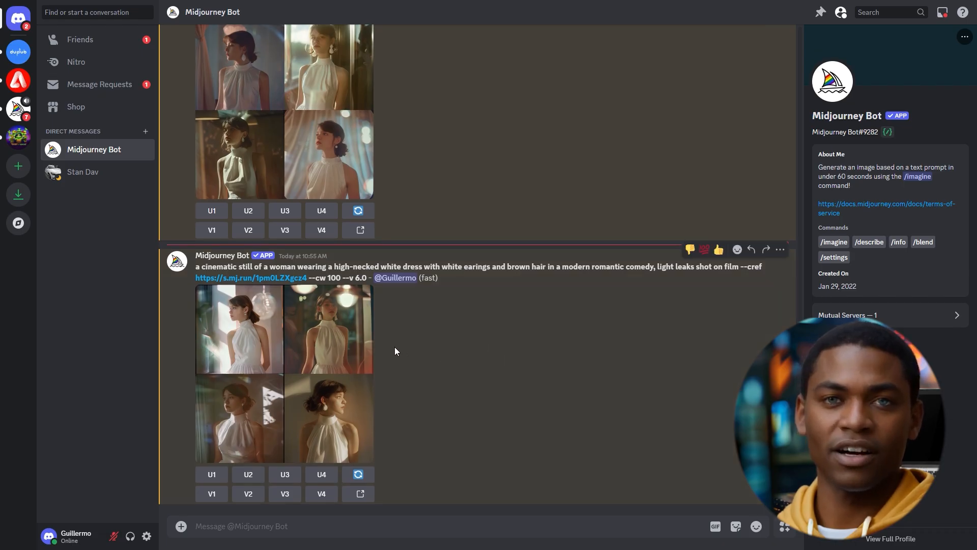
- Reuse the previous white-dress prompt and its --cref link in a new /imagine command, changing the character weight to --cw 0
drag(371, 280, 194, 253)
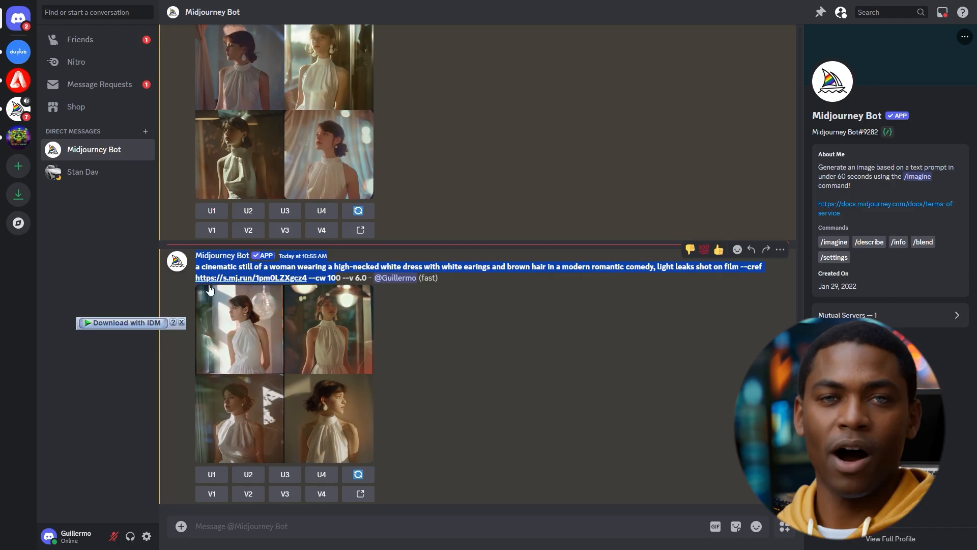
click(263, 528)
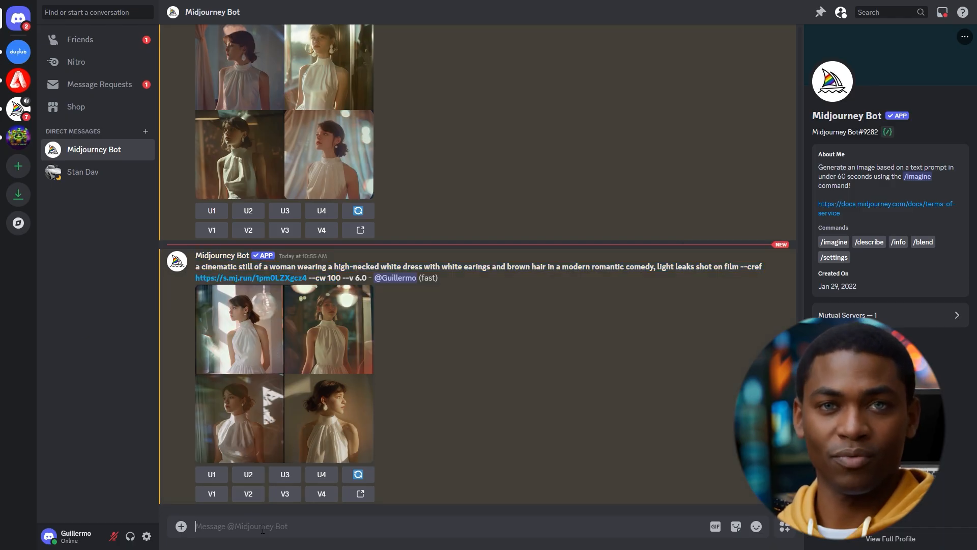
text(/imagine)
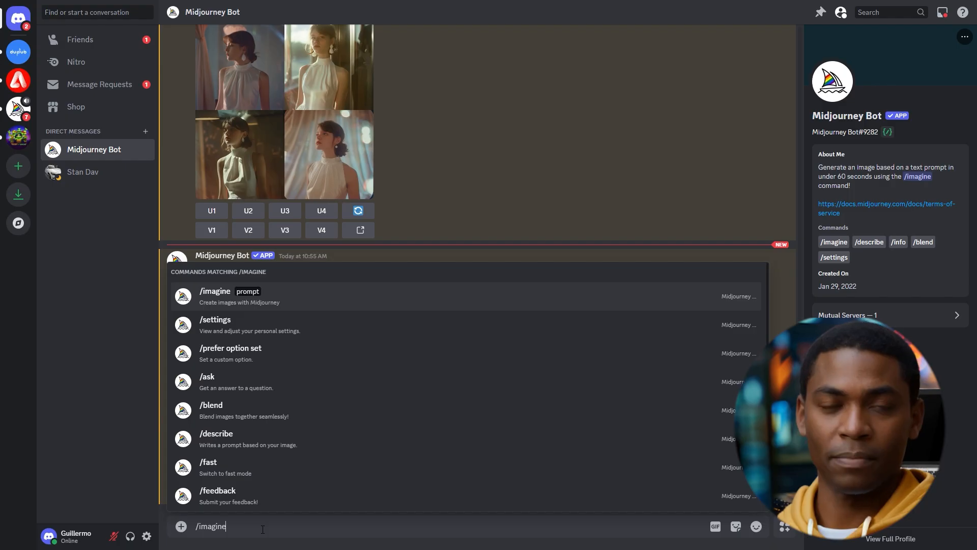
key(Tab)
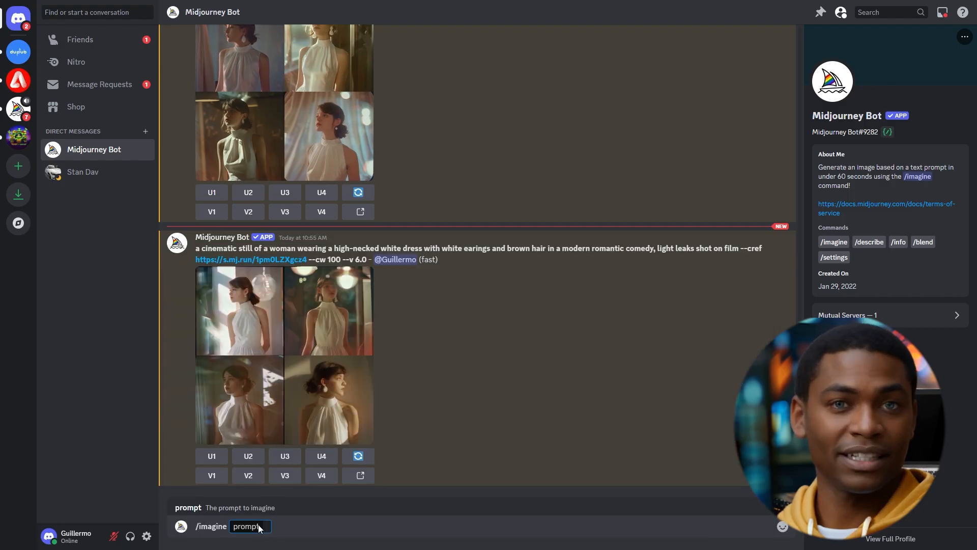
text(Midjourney Bot APP — Today at 10:55 AM a cinematic still of a woman wearing a high-necked white dress with white earings and brown hair in a modern romantic comedy, light leaks shot on film --cref https://s.mj.run/1pm0LZXgcz4 --cw 10)
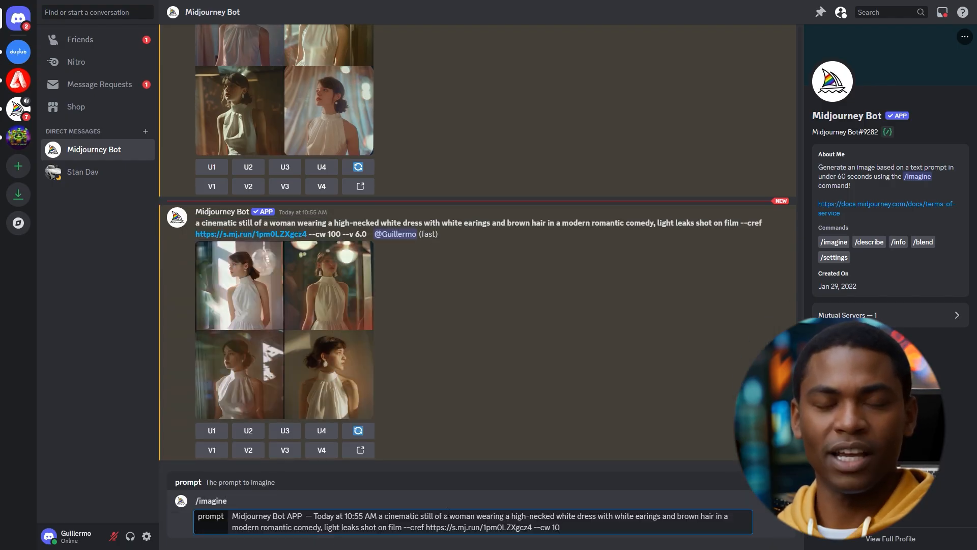
key(BackSpace)
key(BackSpace)
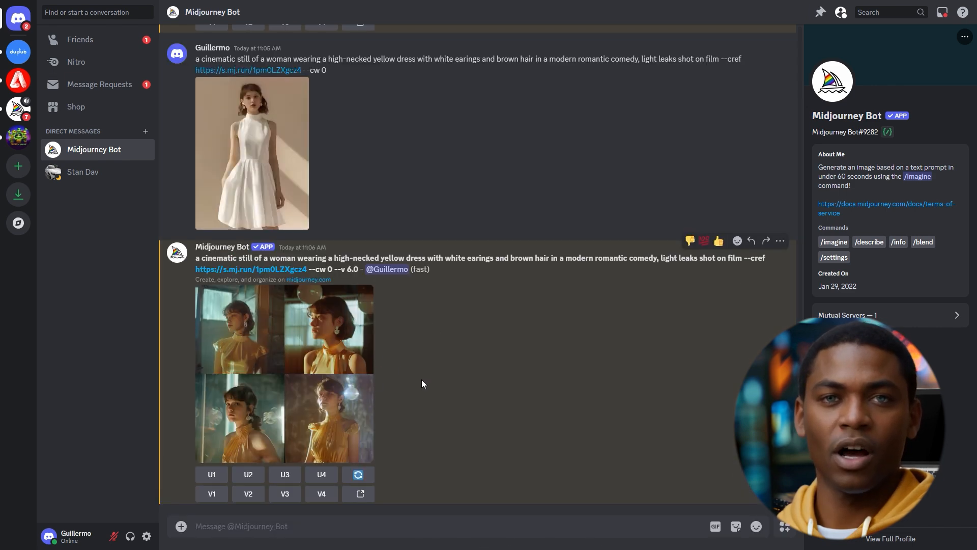
- Compare the yellow-dress and white-dress grids generated with --cw 0, enlarging each one to check the face, hair and outfit
click(307, 335)
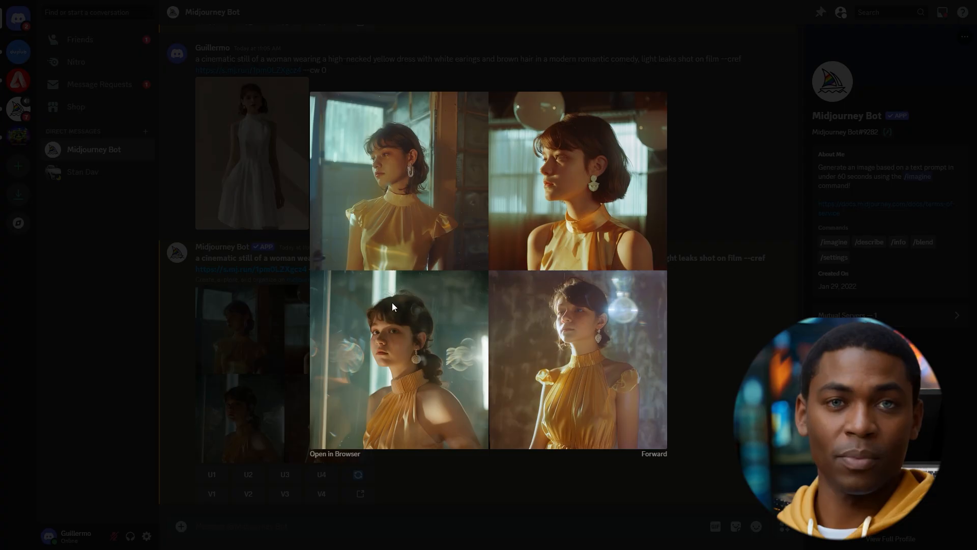
click(765, 306)
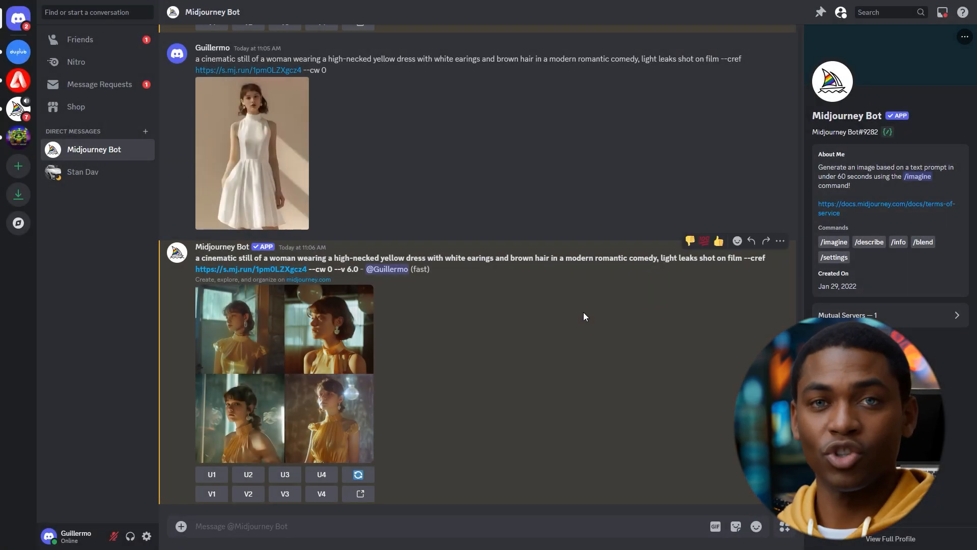
click(339, 379)
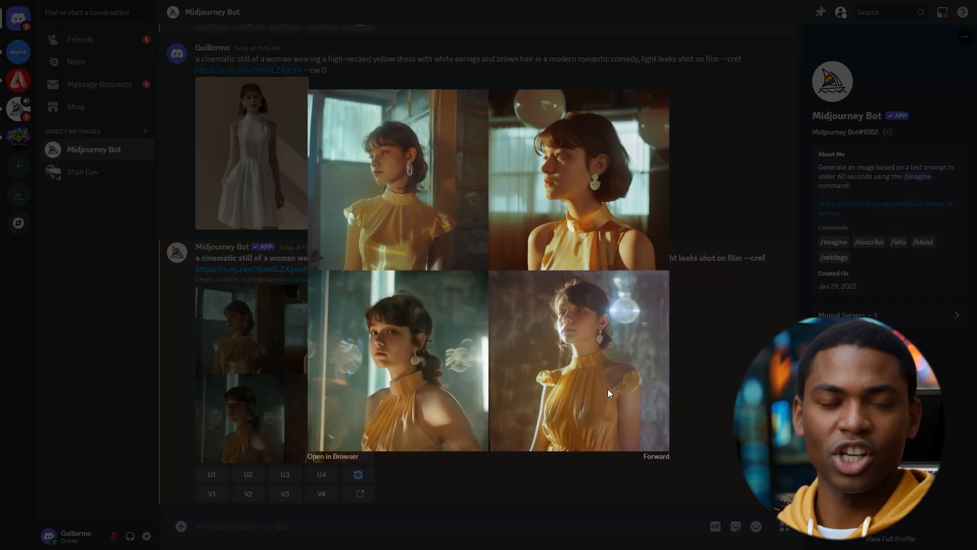
click(740, 256)
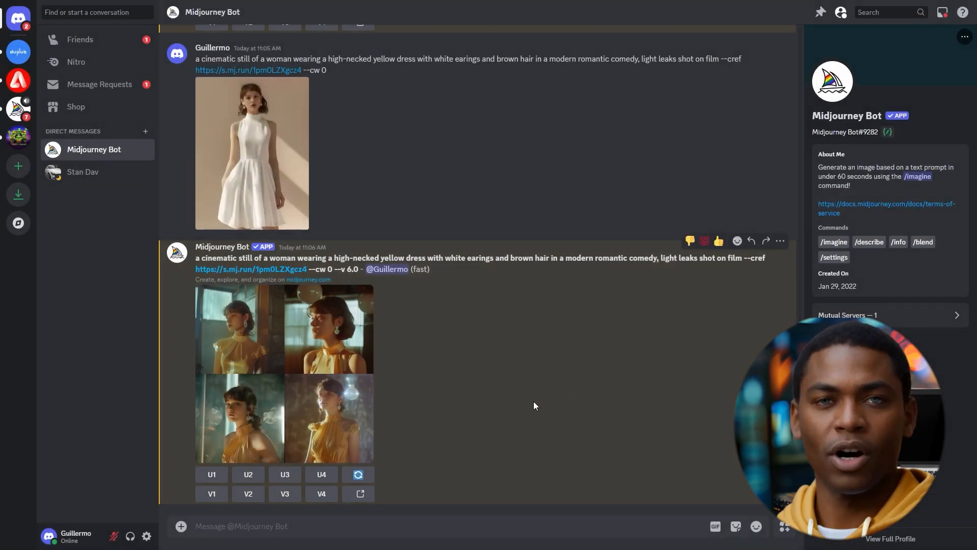
scroll(380, 366, up, 5)
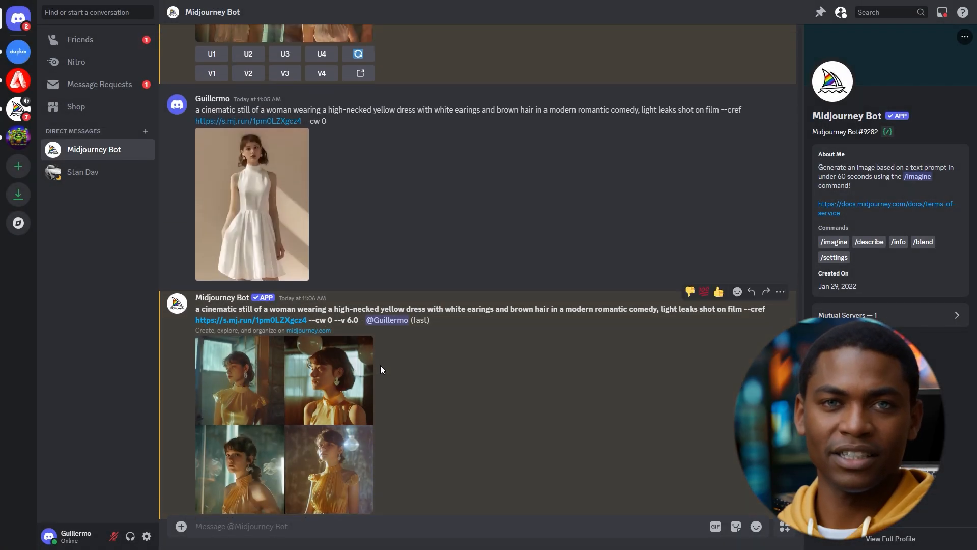
scroll(430, 390, up, 3)
click(364, 253)
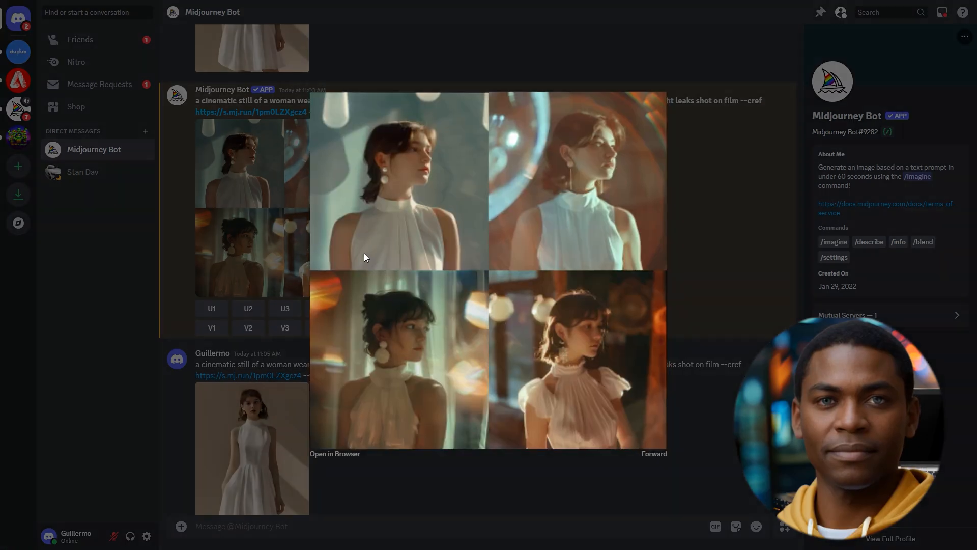
click(743, 233)
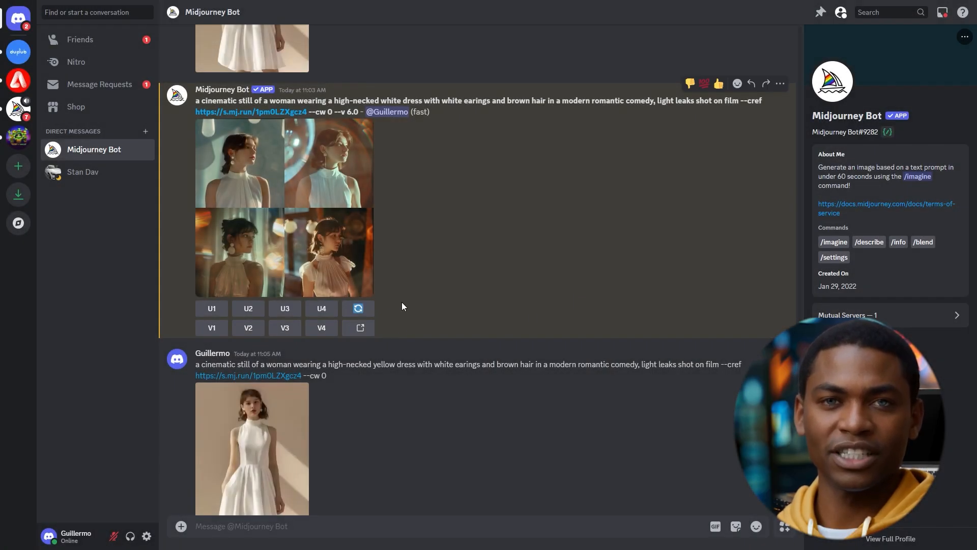
scroll(402, 301, down, 5)
scroll(356, 445, down, 1)
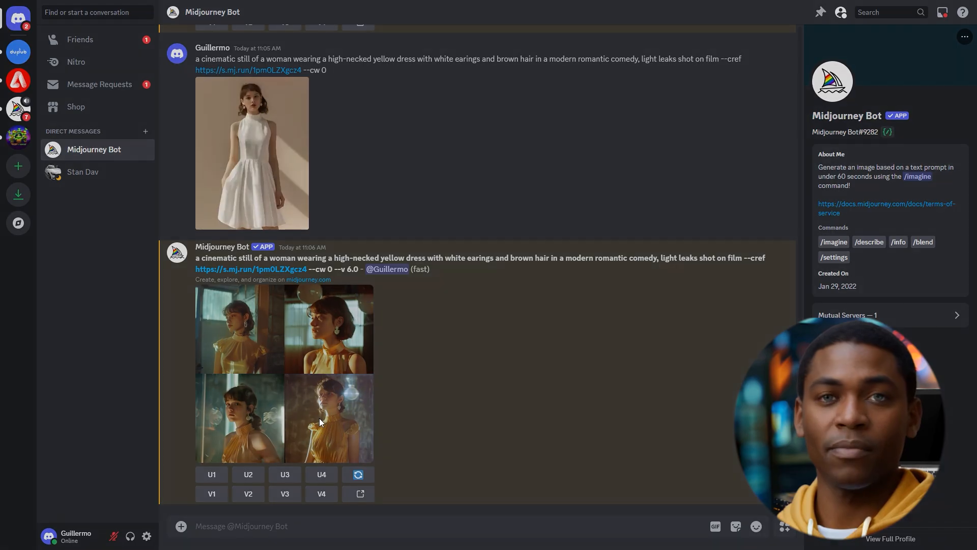
click(319, 418)
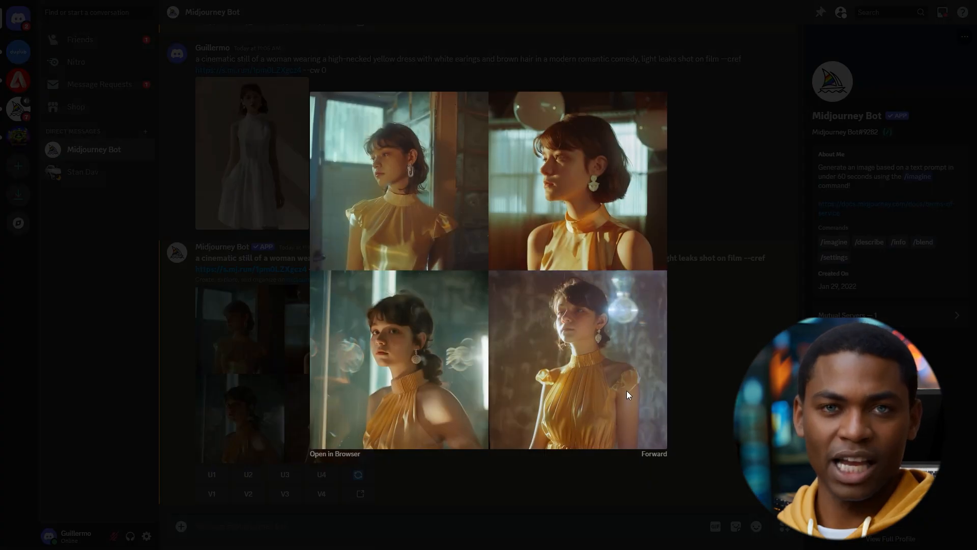
click(765, 264)
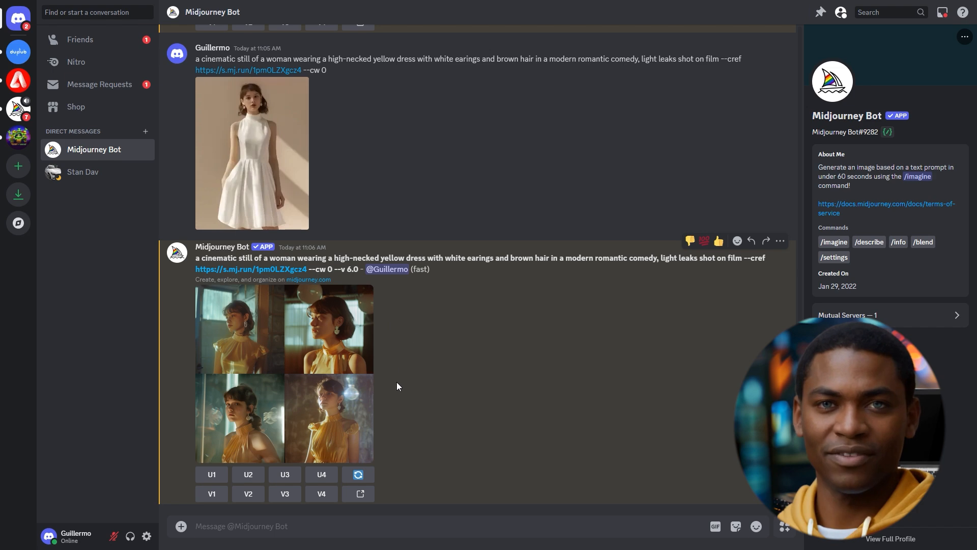
- Reuse the white-dress --cw 0 prompt in a new /imagine command without the dress, earring and hair descriptions, and submit it
scroll(407, 387, up, 10)
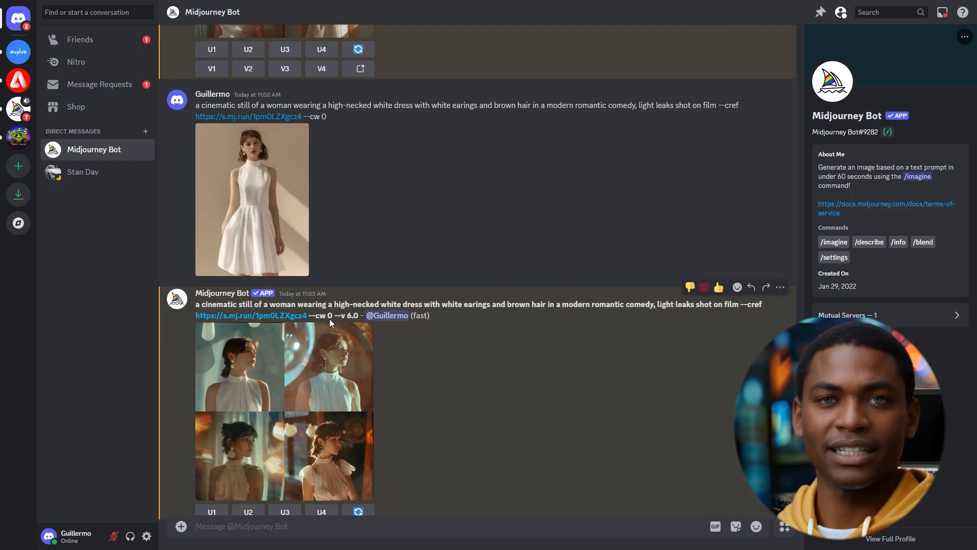
drag(335, 321, 186, 312)
key(ctrl+c)
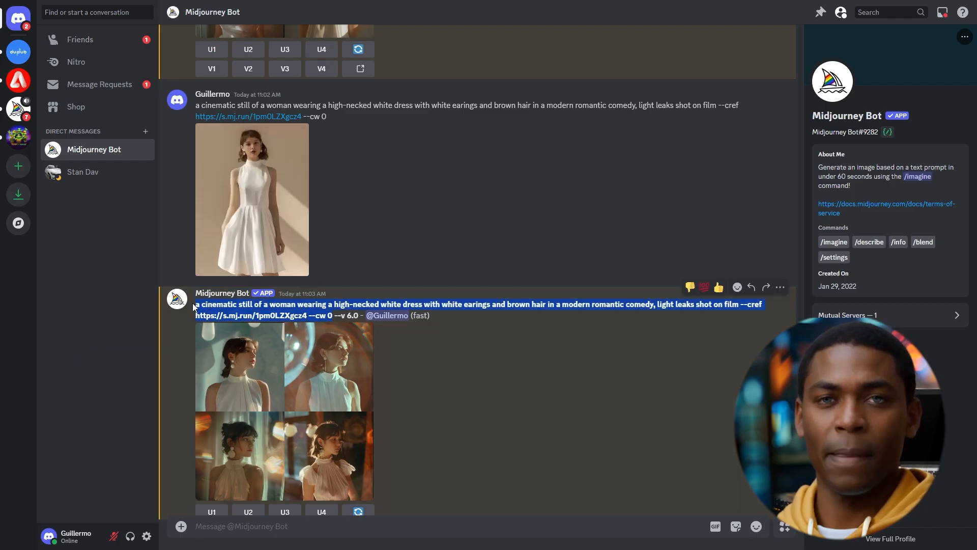
click(255, 526)
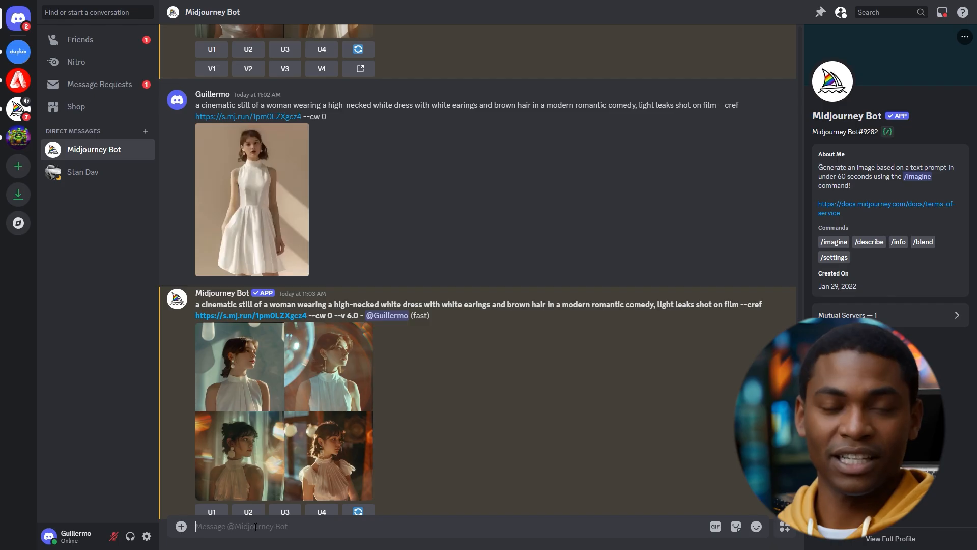
text(/imagine)
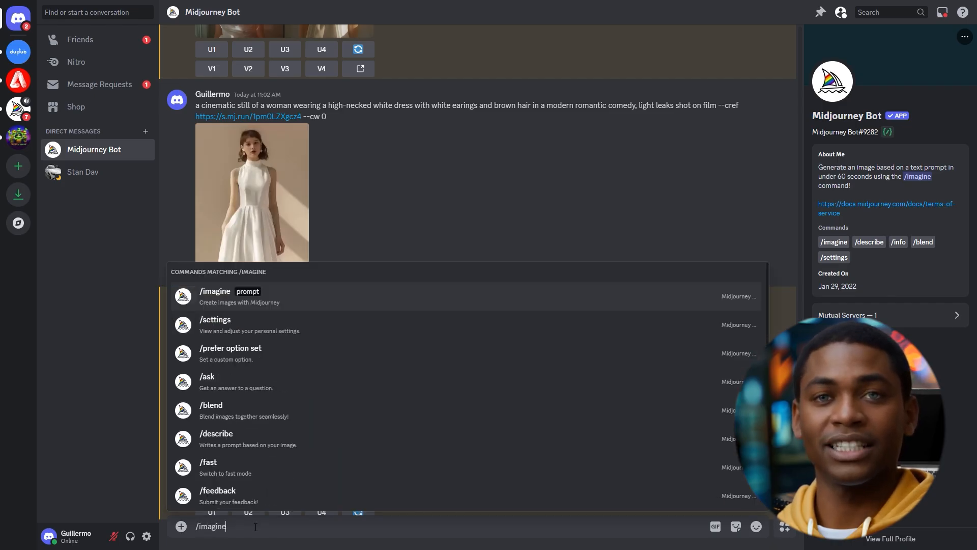
key(Return)
key(ctrl+v)
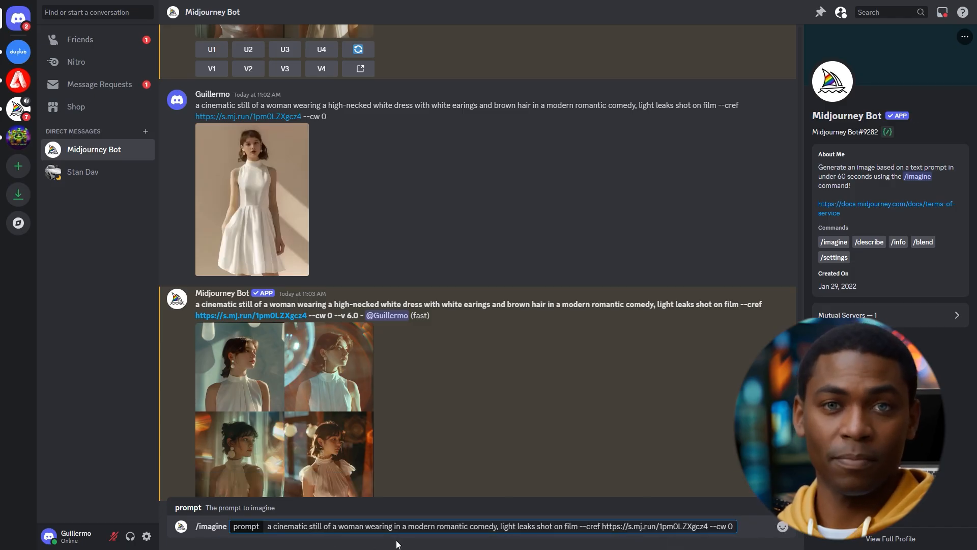
key(Return)
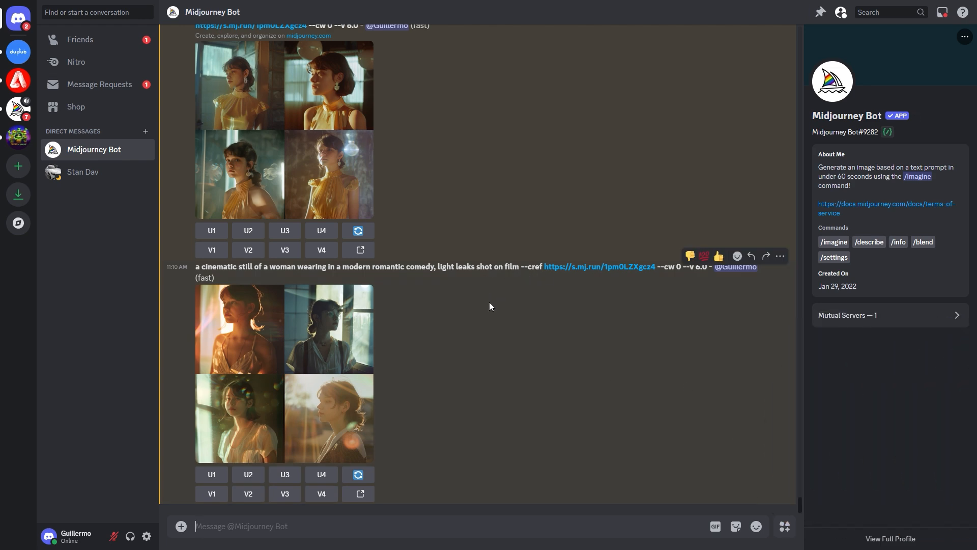
- Examine the grid generated without a clothing description enlarged, and compare it with the yellow-dress grid
click(338, 340)
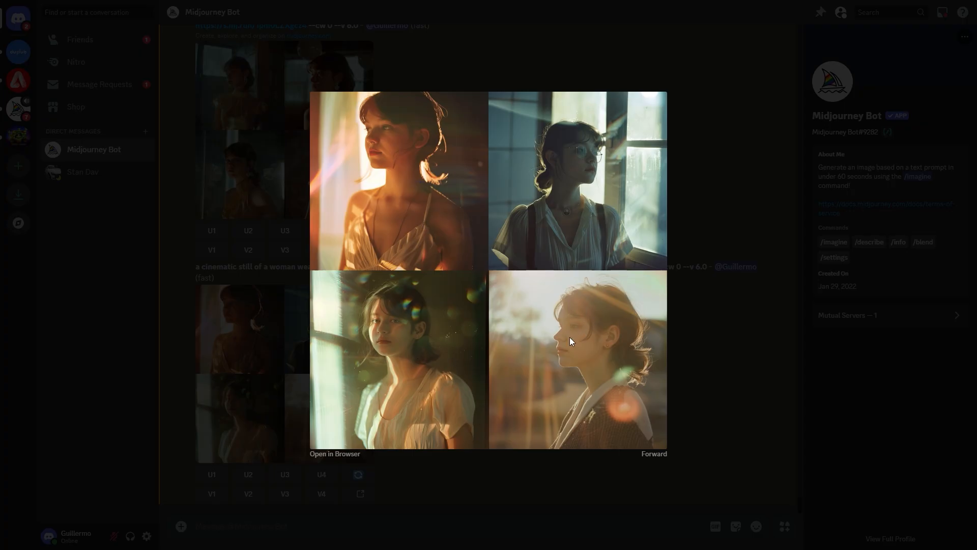
click(756, 287)
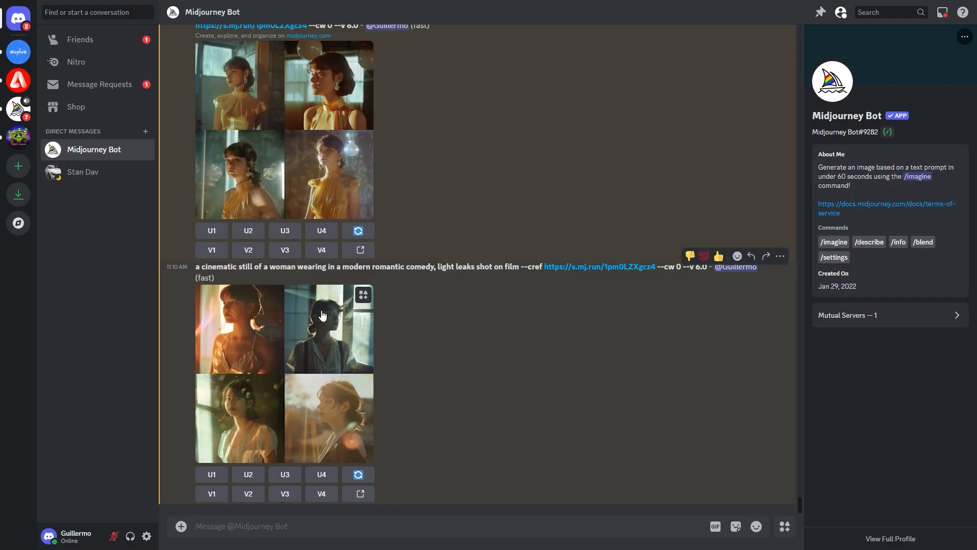
click(281, 190)
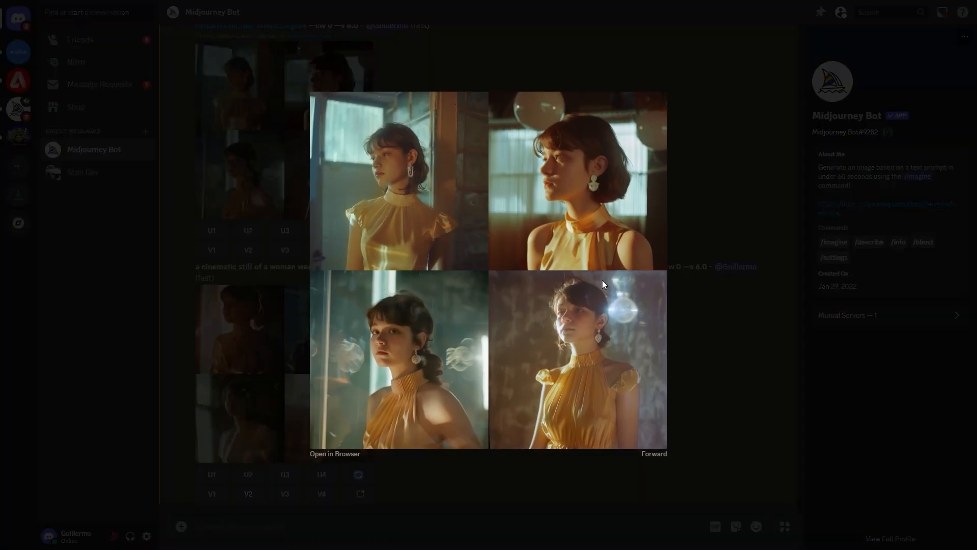
click(745, 258)
click(356, 326)
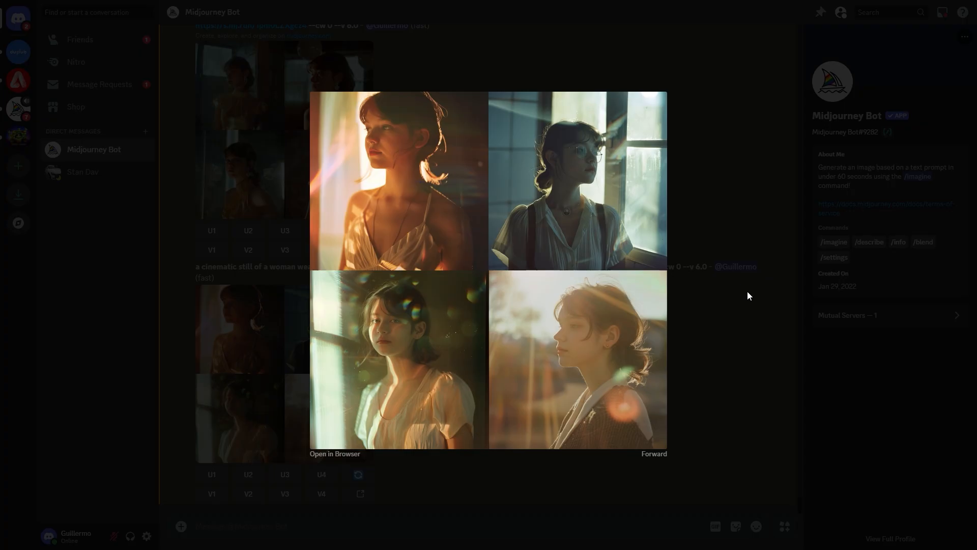
click(762, 283)
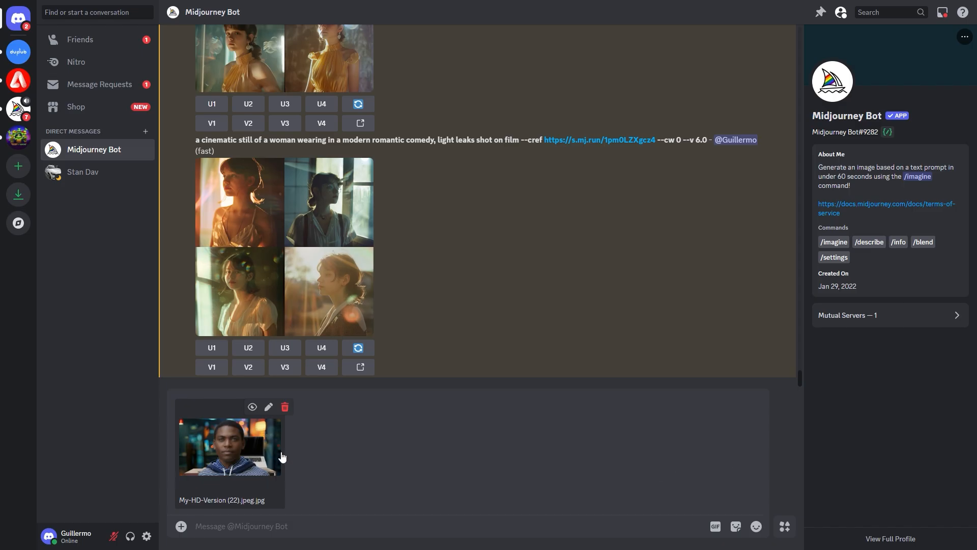
- Post My-HD-Version (22).jpeg.jpg and append its link as --cref to the /imagine prompt 'a pencil drawing of a man wearing white sweater, in the style of pencil drawing'
key(Return)
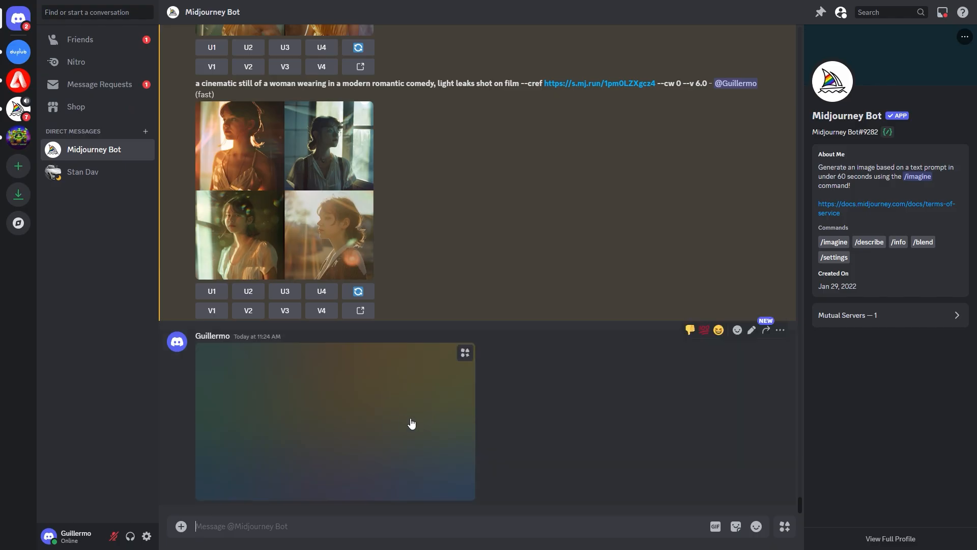
click(415, 433)
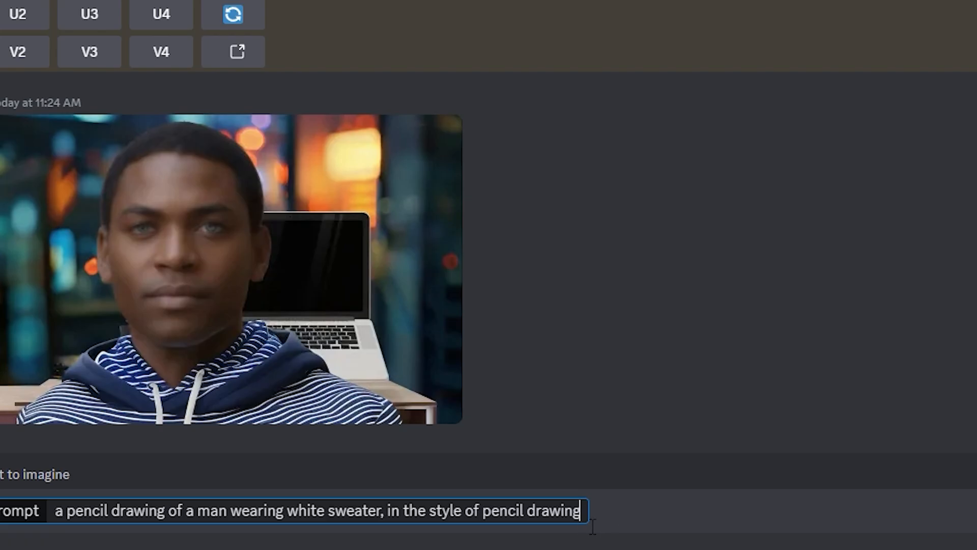
text(-c)
key(BackSpace)
text(-cref)
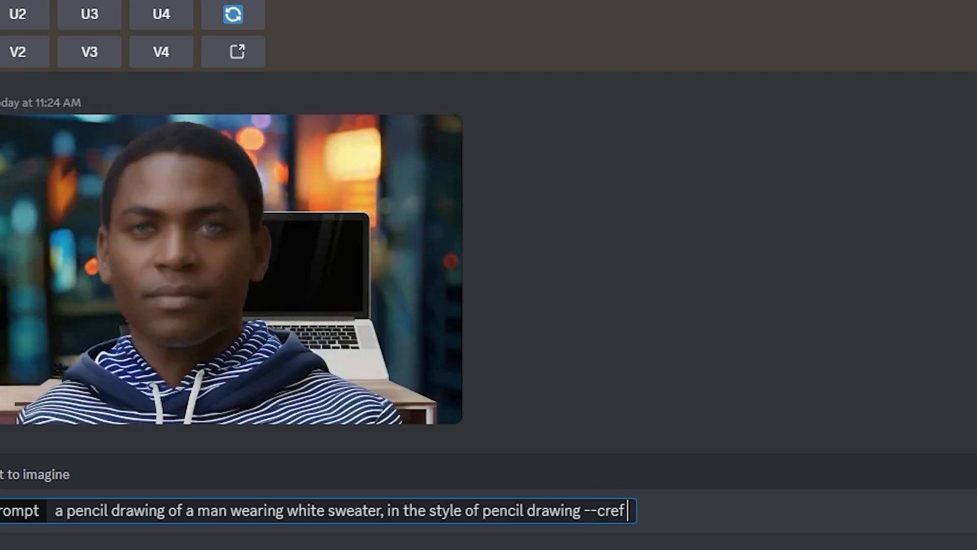
key(ctrl+v)
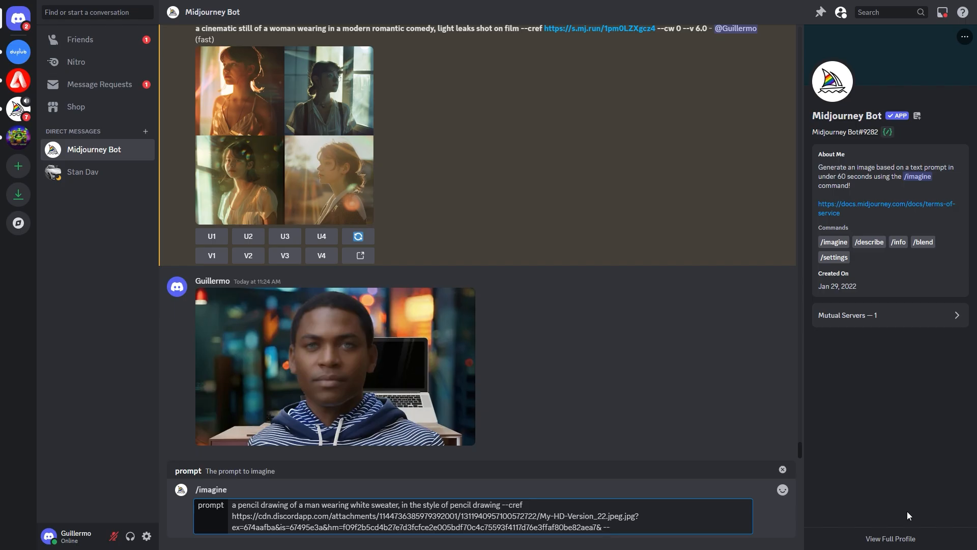
- Add --cw 50 to the pencil drawing prompt, check the man's reference photo enlarged, and submit the prompt
text(cw)
text(50)
click(367, 381)
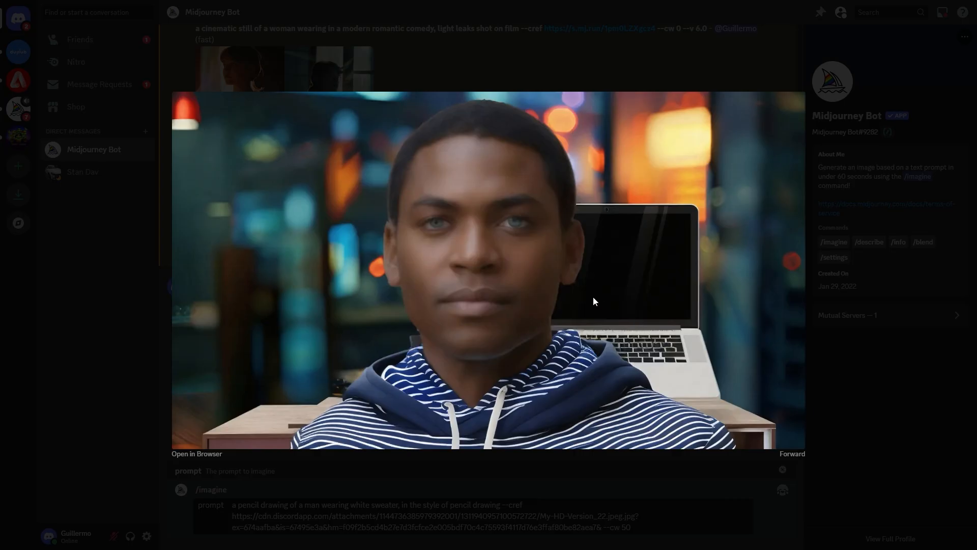
click(933, 392)
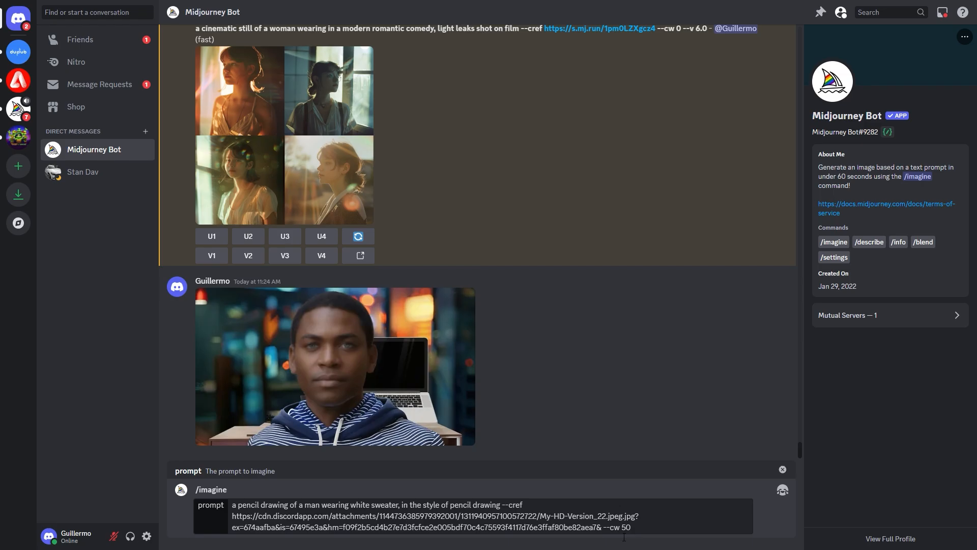
drag(607, 528, 640, 529)
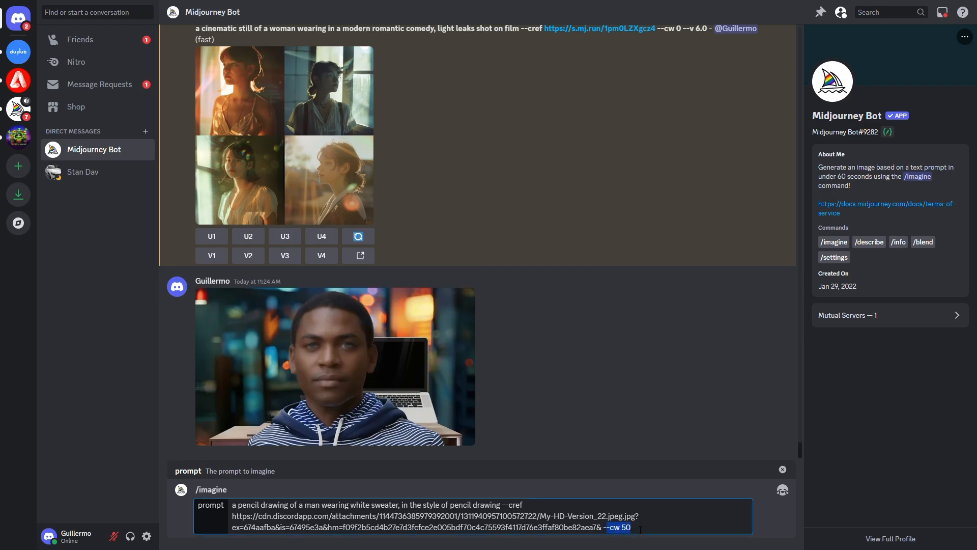
click(658, 537)
key(Return)
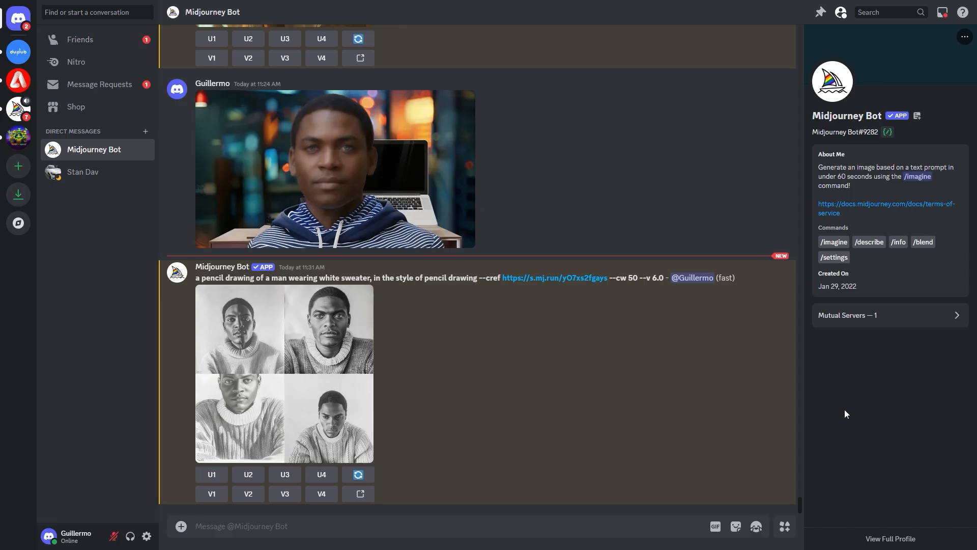
- View the pencil drawing grid enlarged, and check the white-dress woman's reference photo enlarged
click(325, 364)
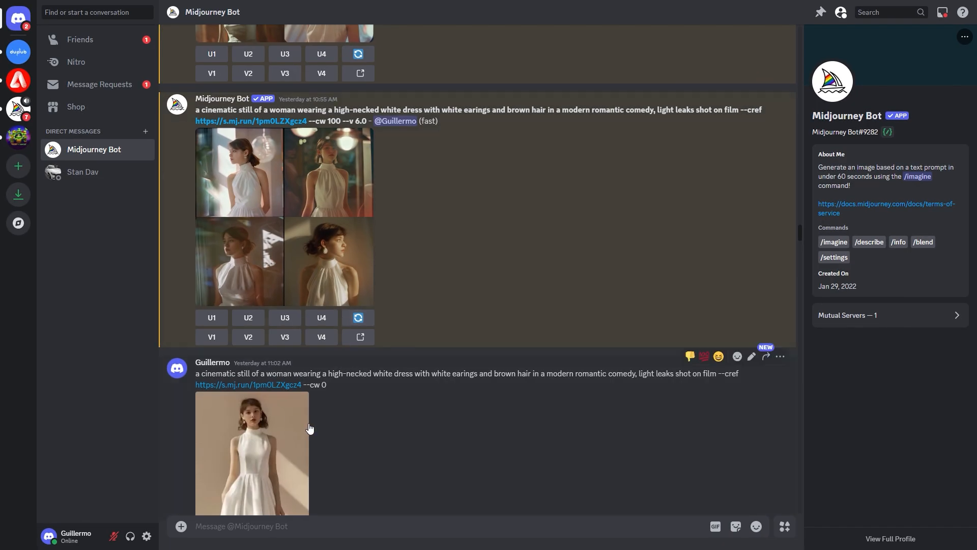
scroll(309, 428, down, 2)
click(292, 346)
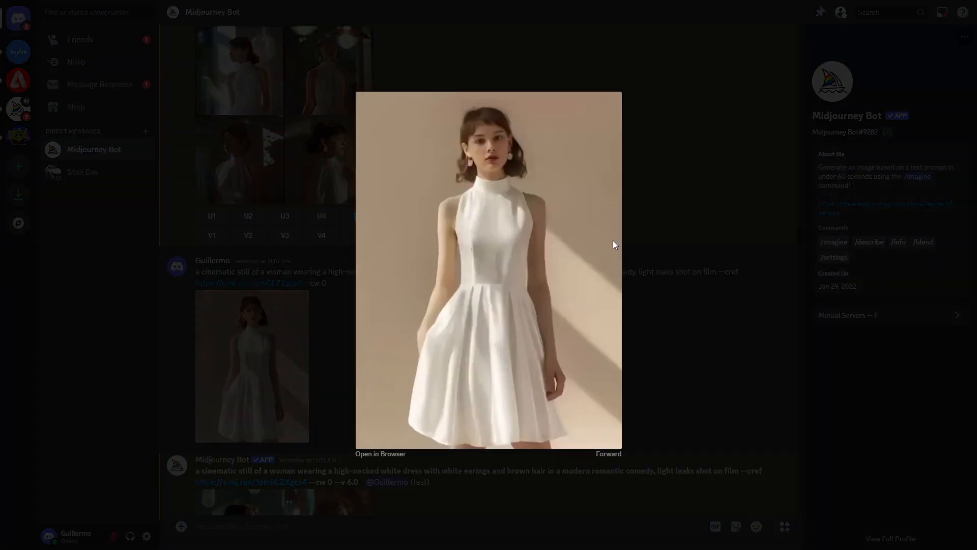
click(720, 256)
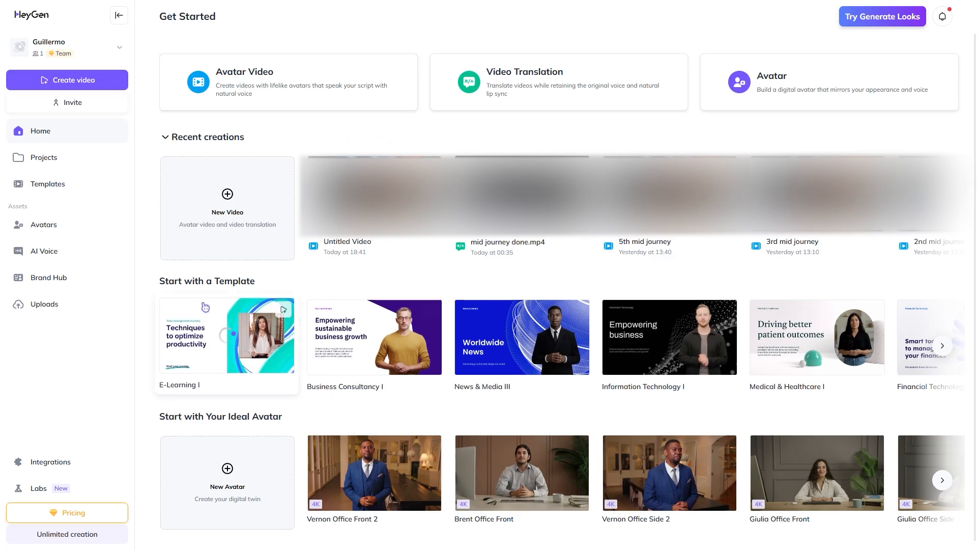
- Switch to HeyGen and start a new landscape avatar video from scratch
click(104, 87)
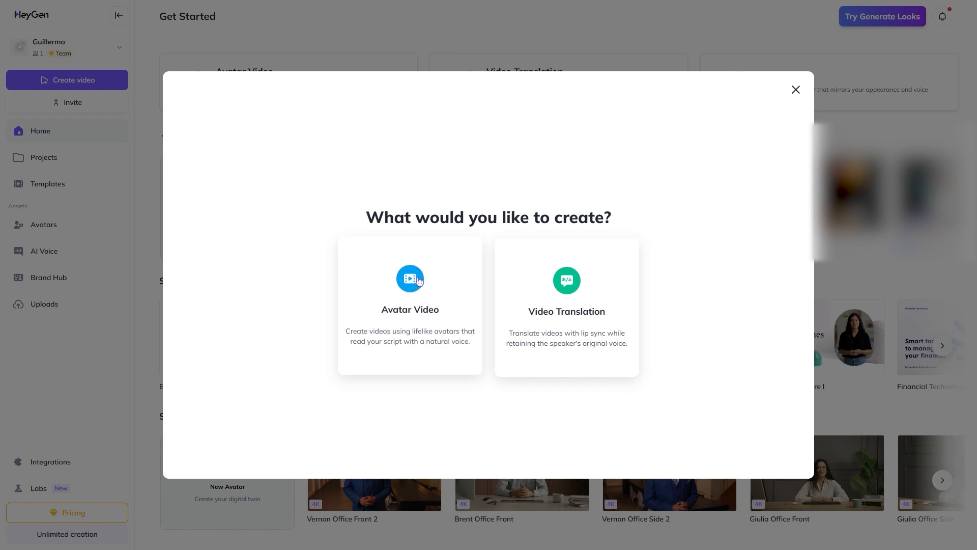
click(423, 316)
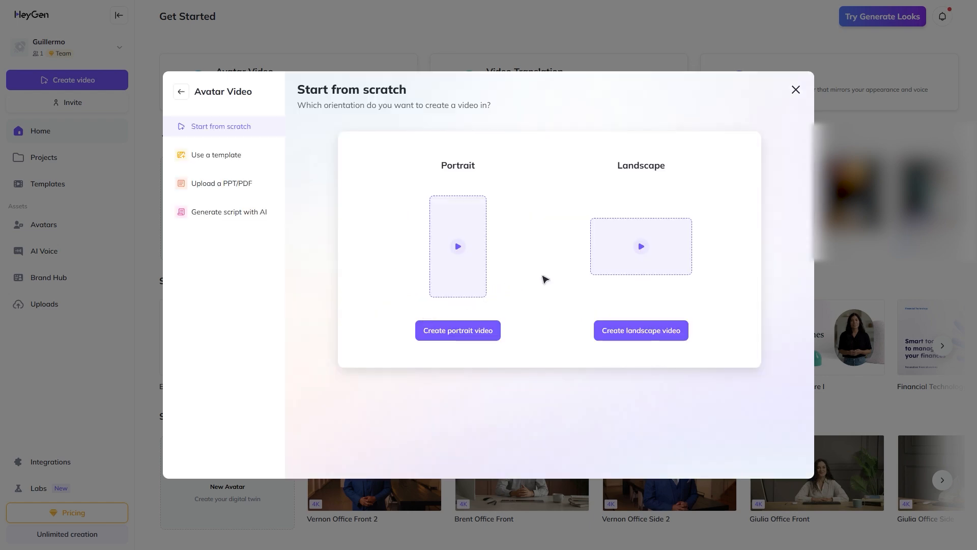
click(642, 339)
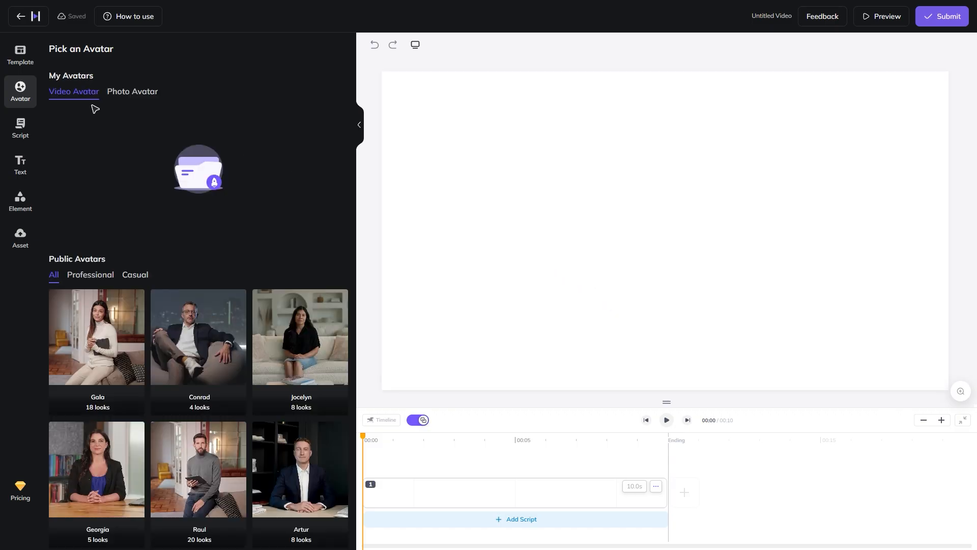
- Create a photo avatar by uploading the white-dress woman's image, and place it in the video scene
click(127, 93)
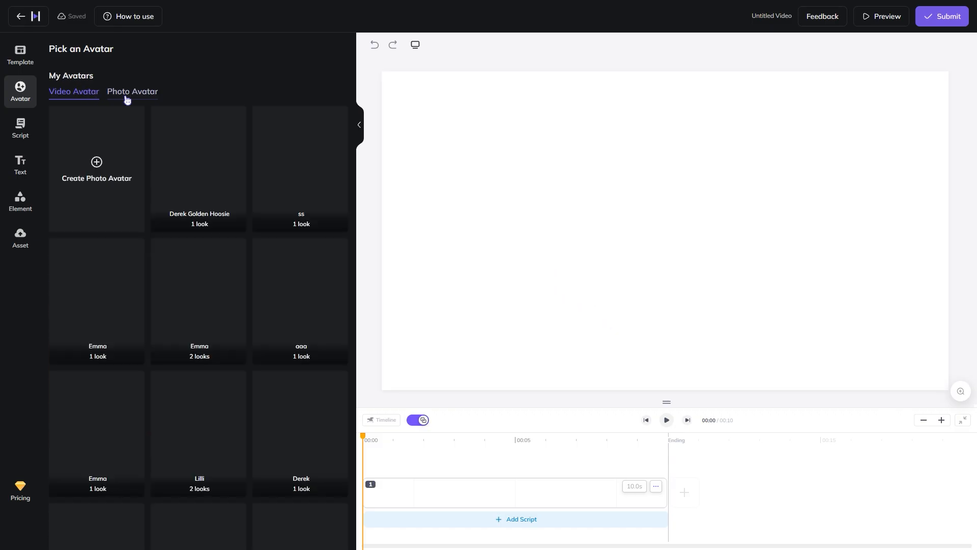
click(114, 182)
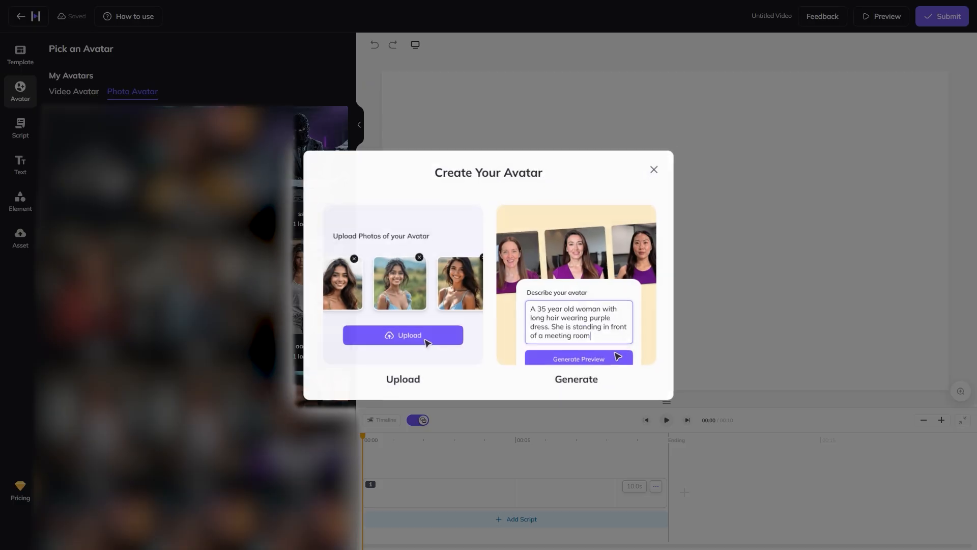
click(440, 346)
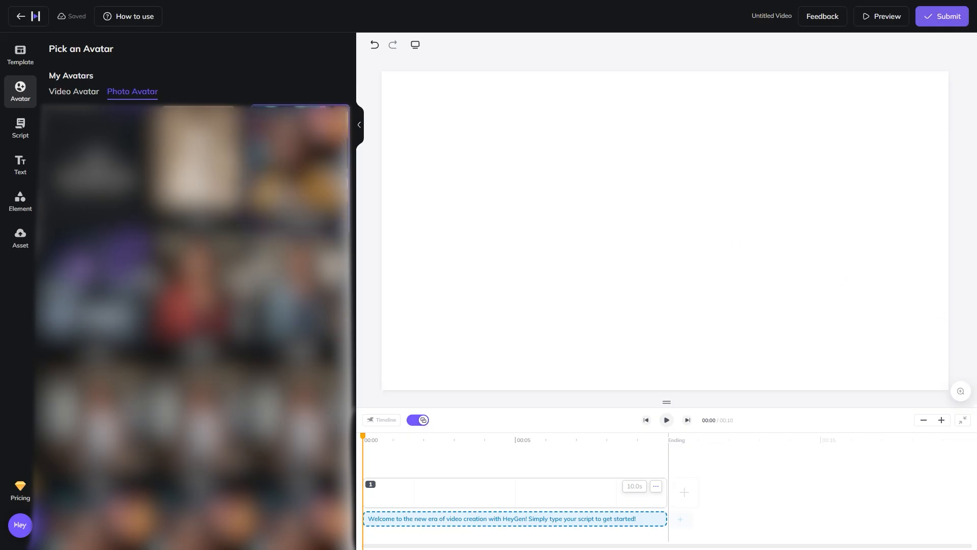
click(199, 162)
- Set the script's voice to Melissa from the HeyGen Library with the Friendly emotion, and place the cursor in the script text
click(433, 522)
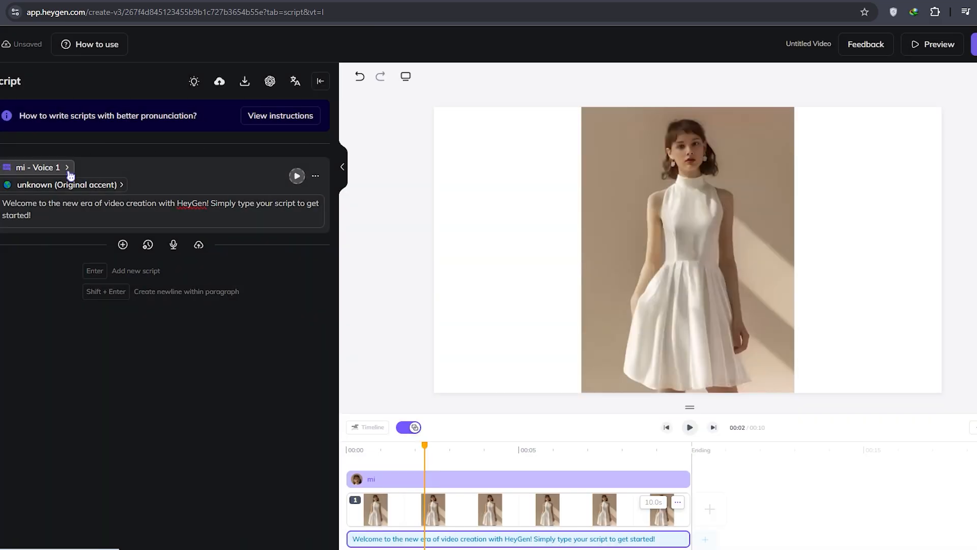
click(68, 167)
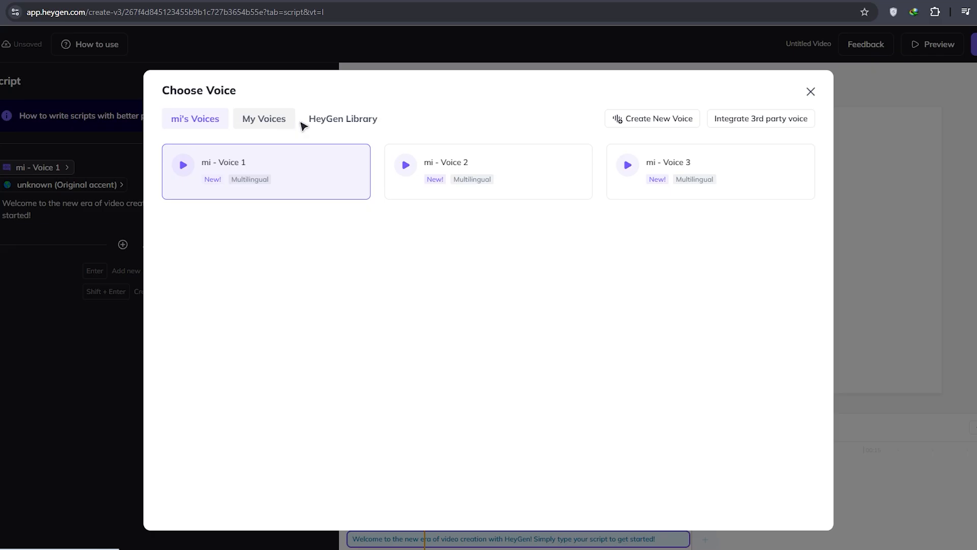
click(355, 127)
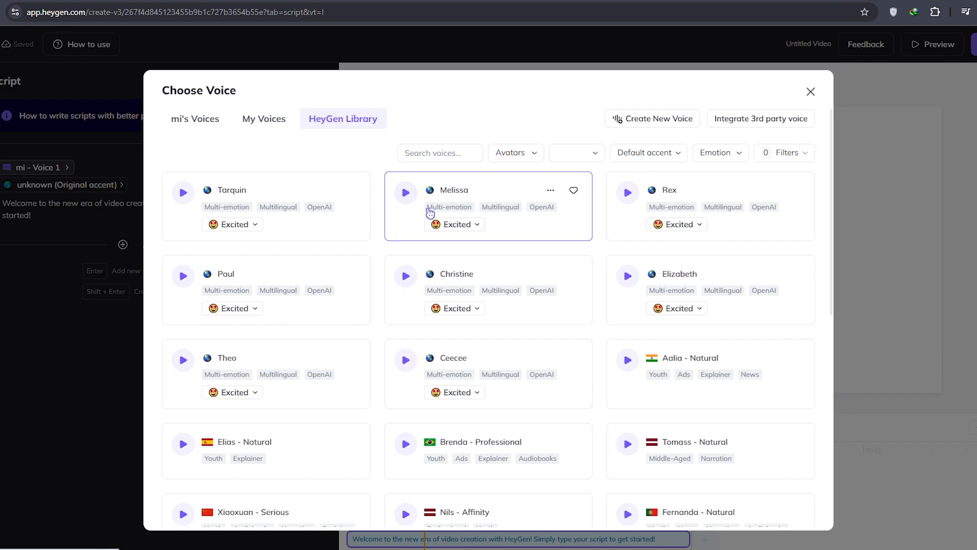
click(471, 232)
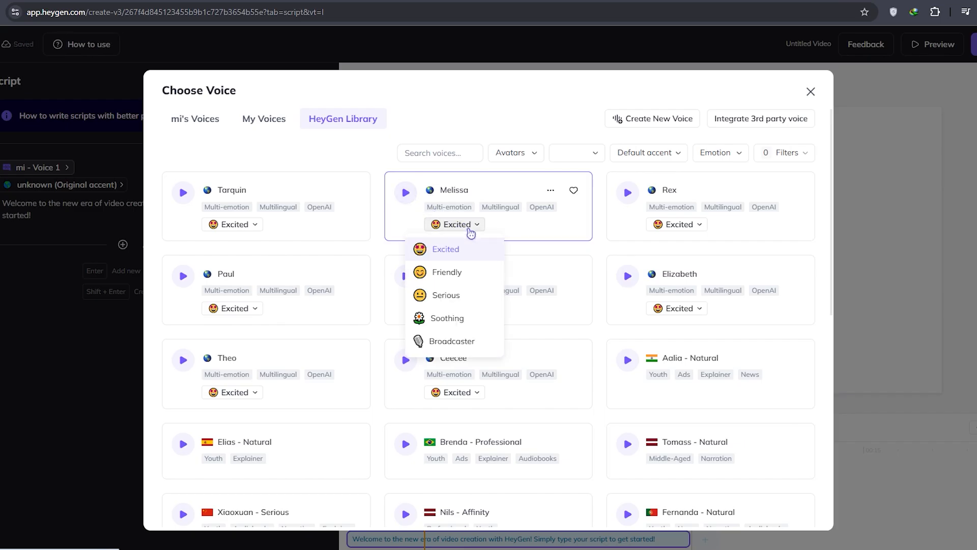
click(471, 273)
click(441, 198)
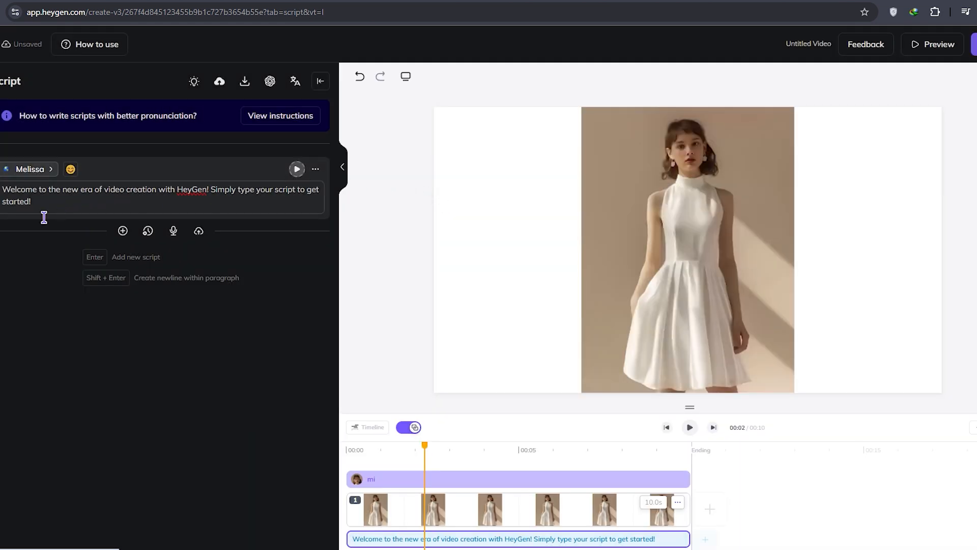
mouse_move(47, 214)
mouse_down()
mouse_move(4, 196)
mouse_move(44, 214)
mouse_up()
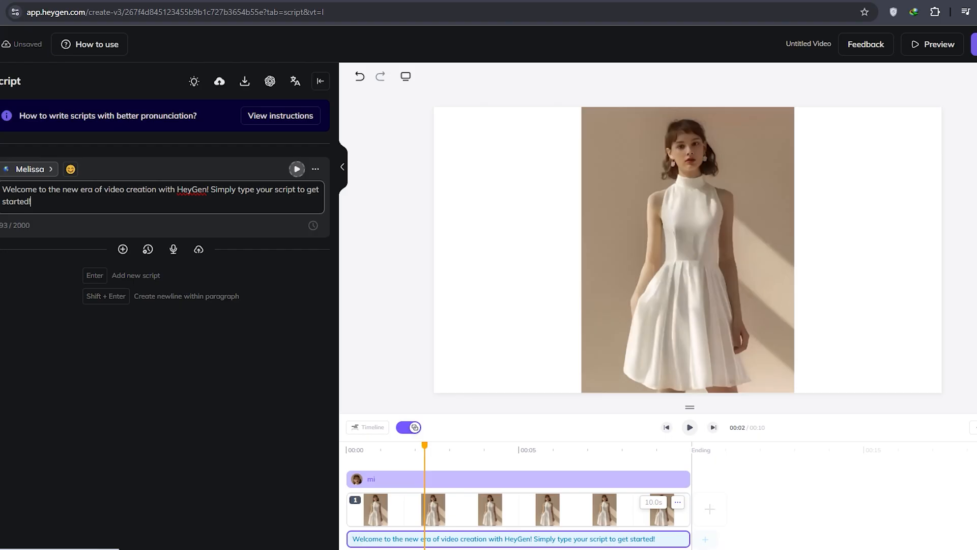
- Name the video 'character' and submit it for generation at 25 fps, 1080p, in MP4 format
click(974, 44)
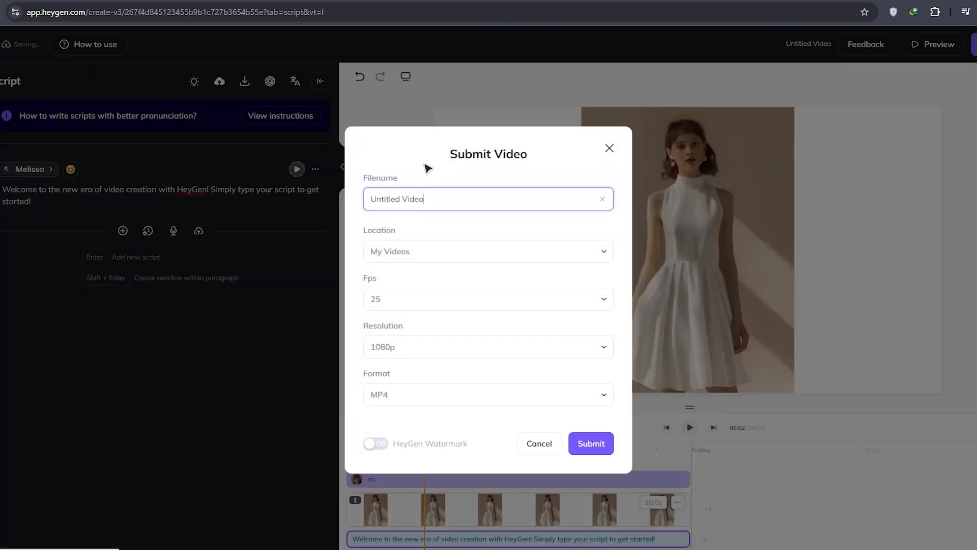
drag(439, 211, 364, 208)
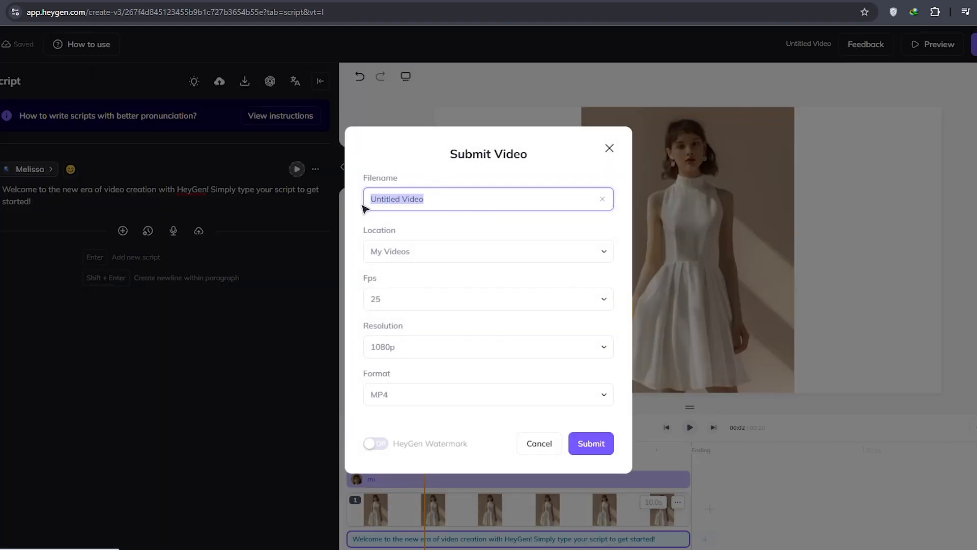
text(character)
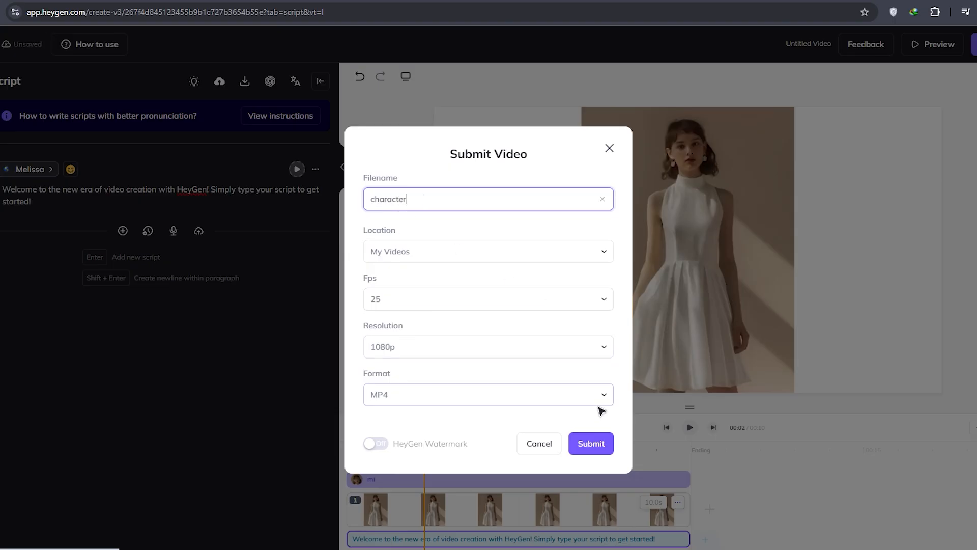
click(604, 448)
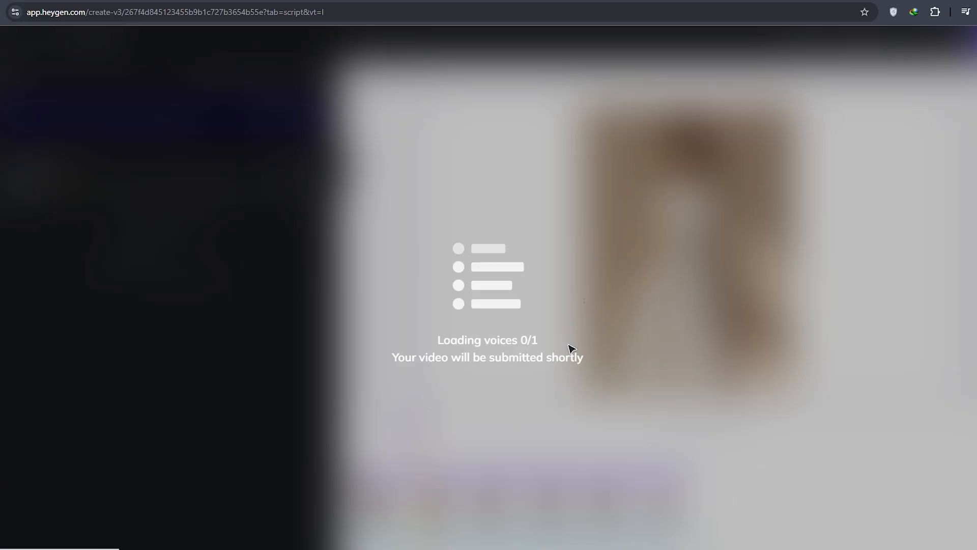